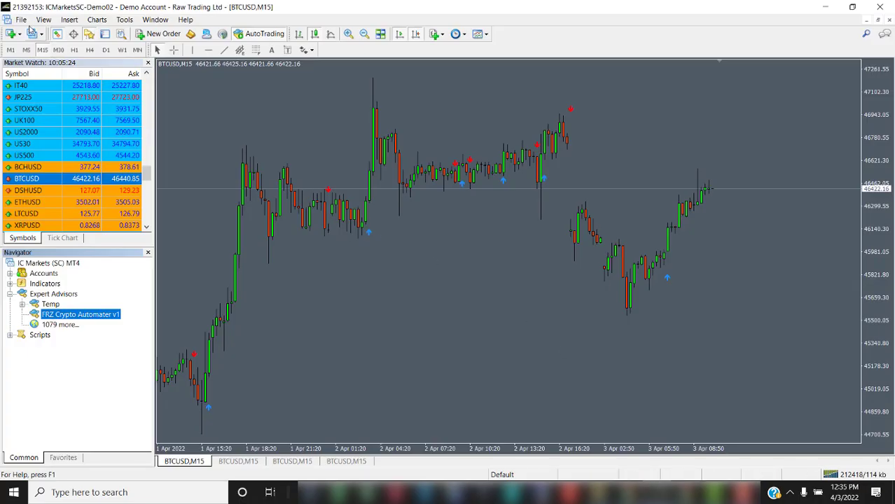
pyautogui.click(22, 19)
pyautogui.click(79, 131)
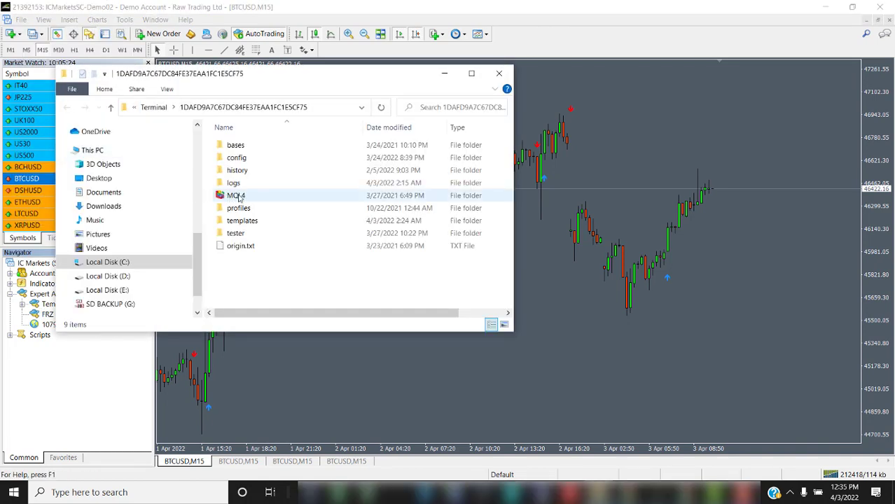
pyautogui.click(238, 197)
pyautogui.doubleClick(238, 196)
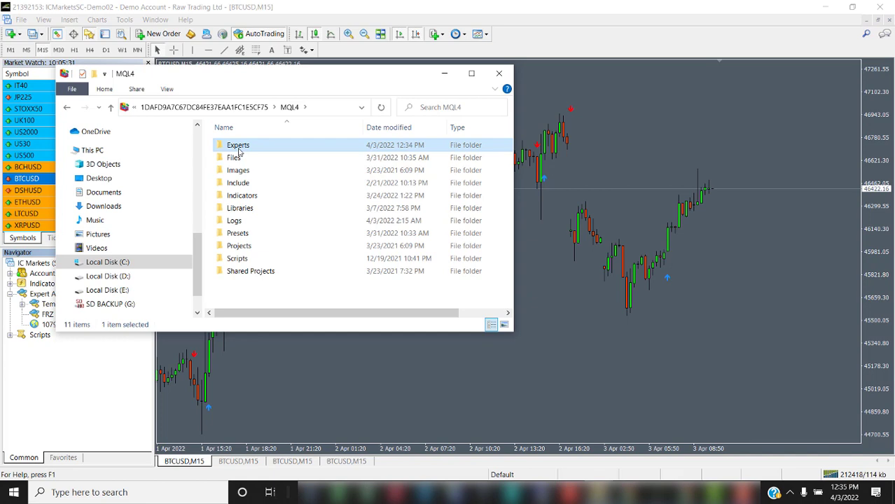
pyautogui.doubleClick(232, 145)
pyautogui.click(293, 160)
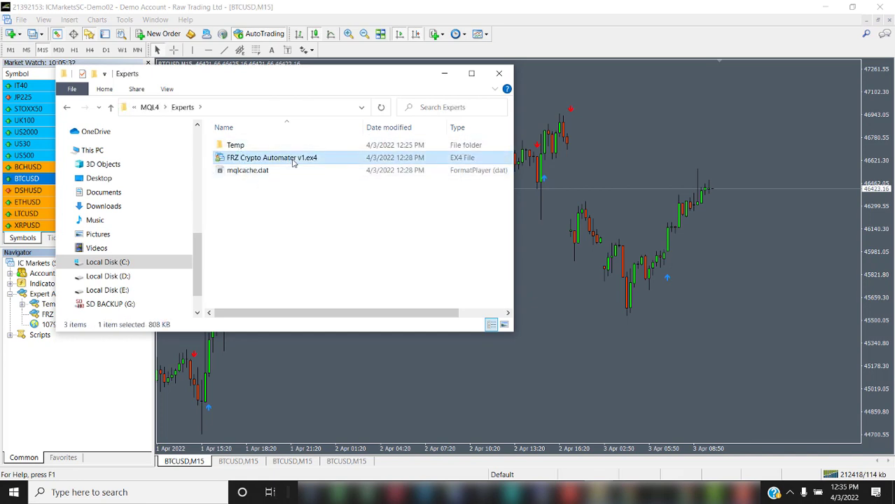
# Step: Close the Experts folder window and refresh the Expert Advisors list
pyautogui.click(501, 75)
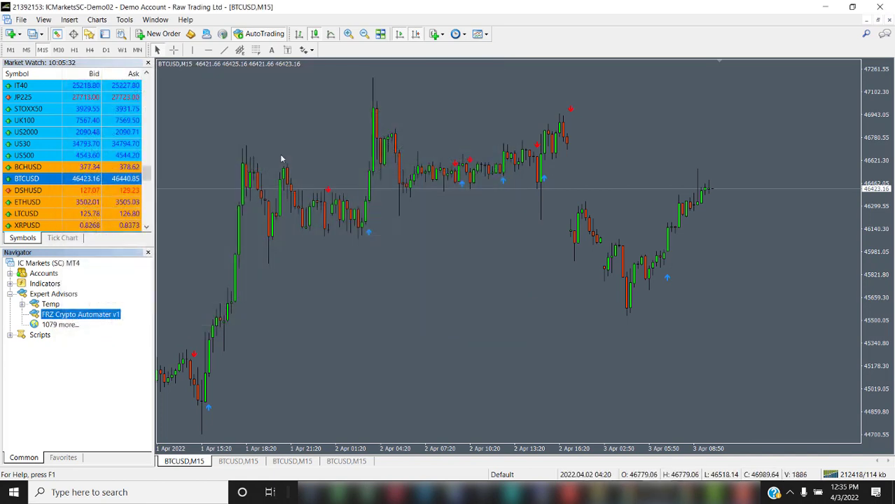
pyautogui.rightClick(72, 297)
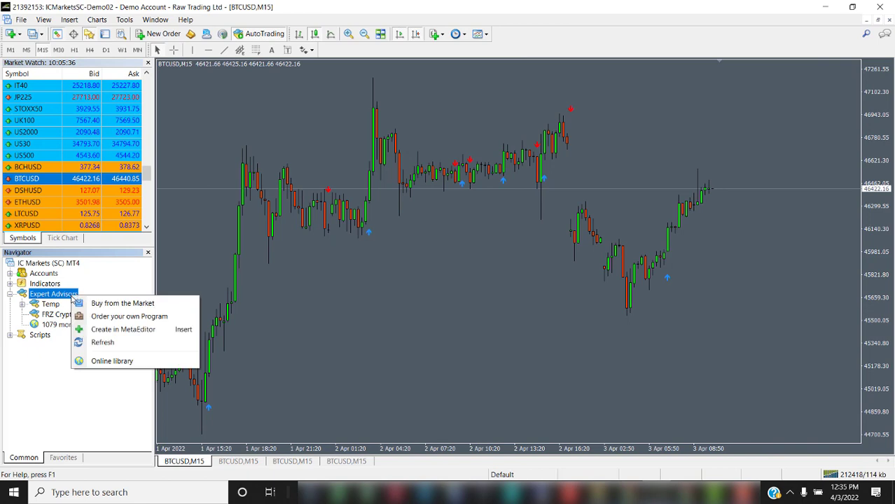
pyautogui.click(115, 345)
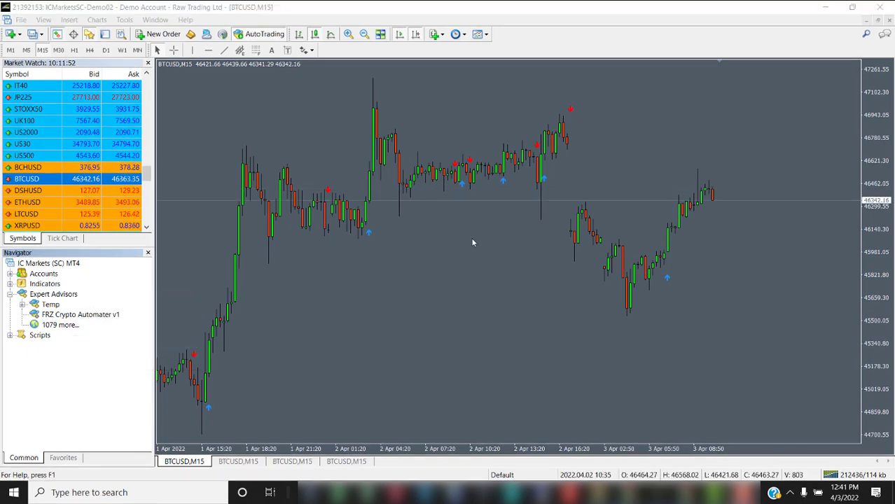
pyautogui.click(125, 20)
pyautogui.click(156, 96)
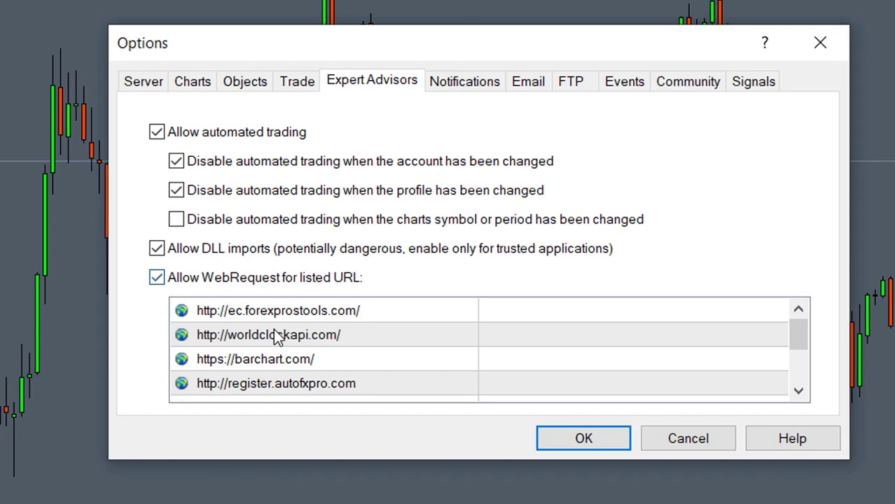
pyautogui.scroll(-5, 473, 373)
pyautogui.click(331, 334)
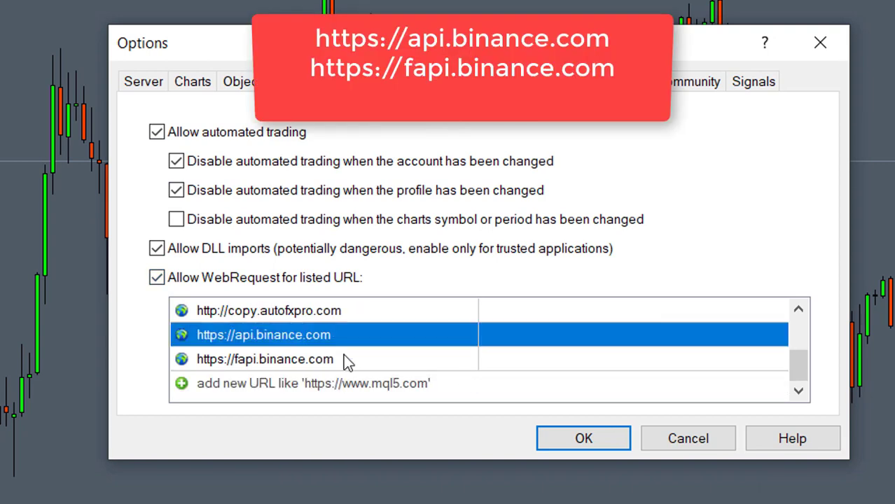
pyautogui.click(343, 359)
pyautogui.click(338, 341)
pyautogui.click(351, 359)
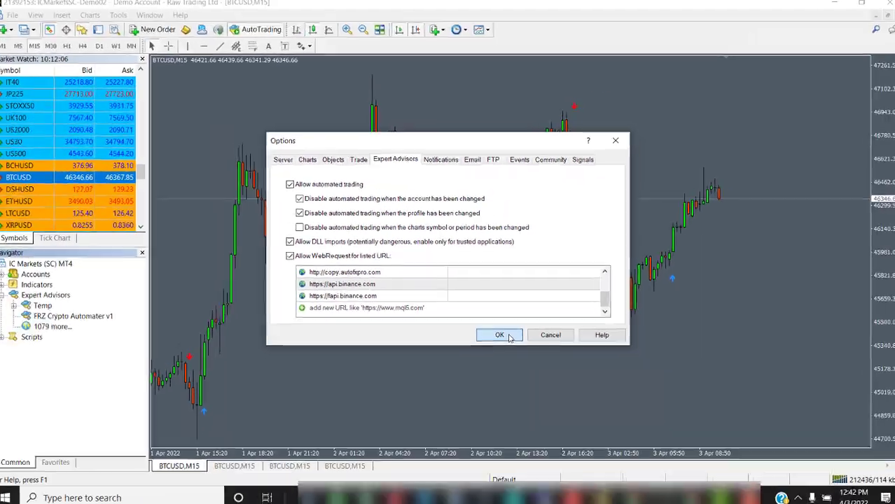
pyautogui.click(603, 440)
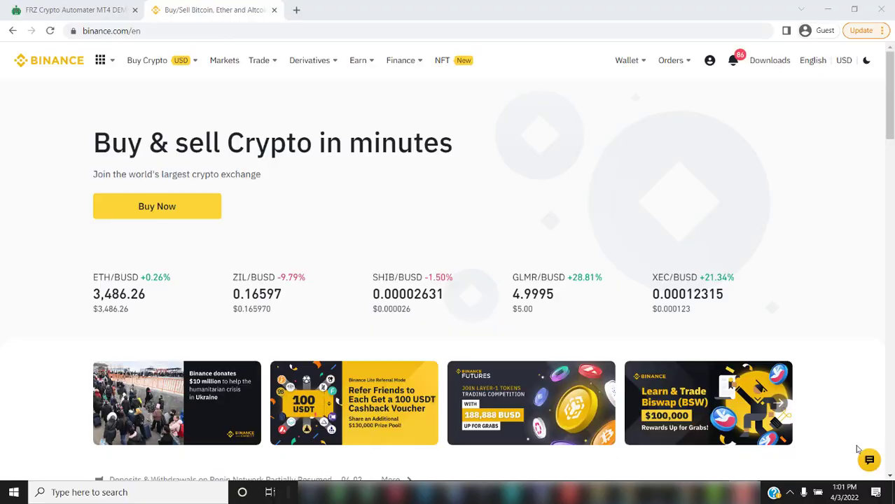
# Step: Go to API Management from the Binance profile icon's account menu
pyautogui.moveTo(711, 63)
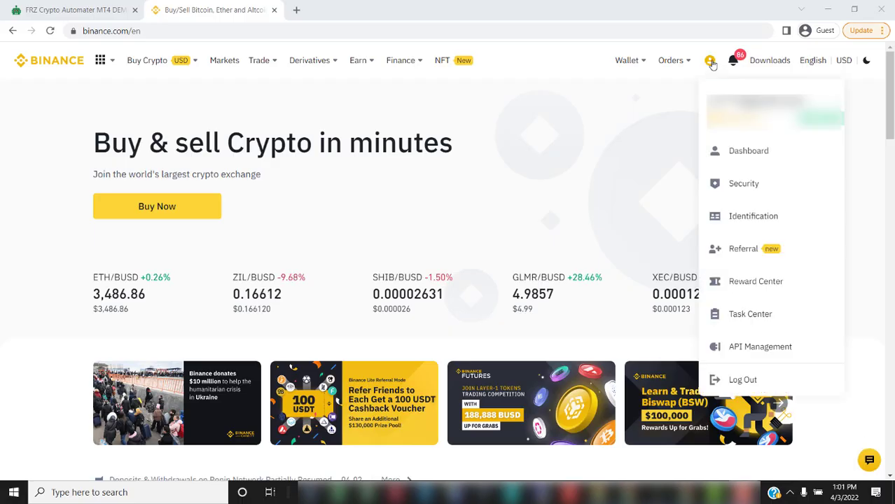
pyautogui.click(746, 348)
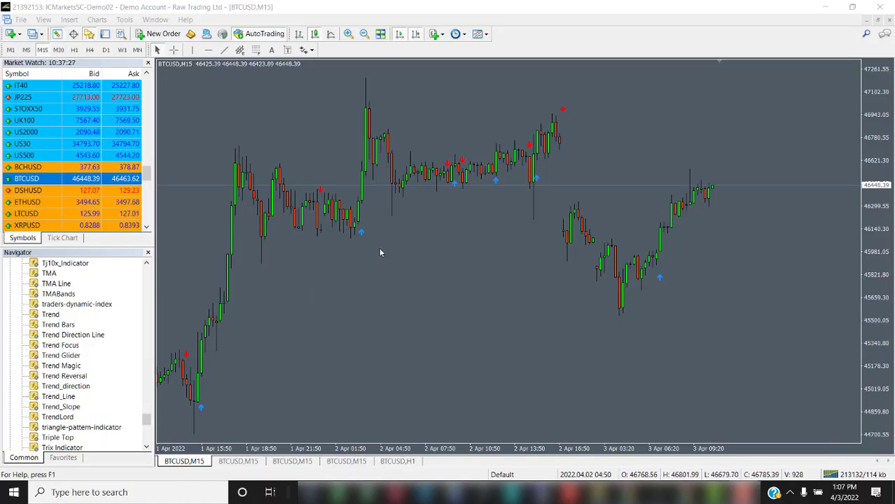
pyautogui.rightClick(395, 224)
pyautogui.click(719, 330)
pyautogui.rightClick(396, 228)
pyautogui.click(718, 331)
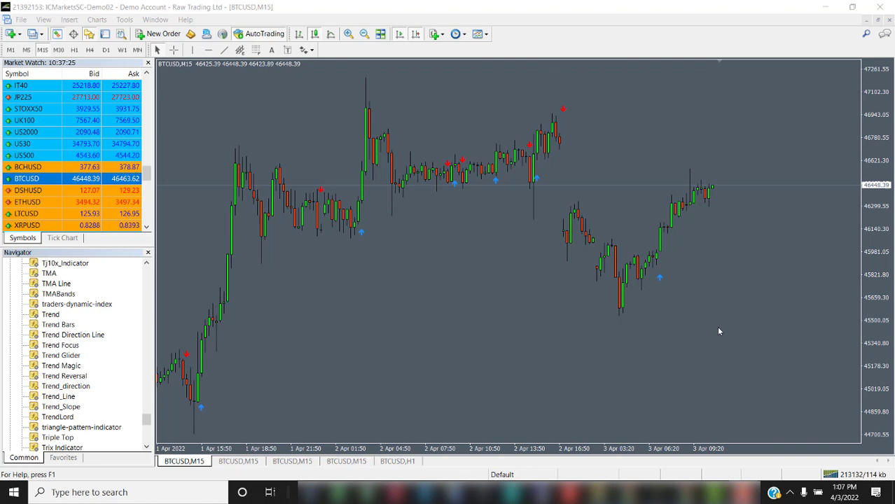
pyautogui.rightClick(395, 225)
pyautogui.click(440, 275)
pyautogui.rightClick(396, 228)
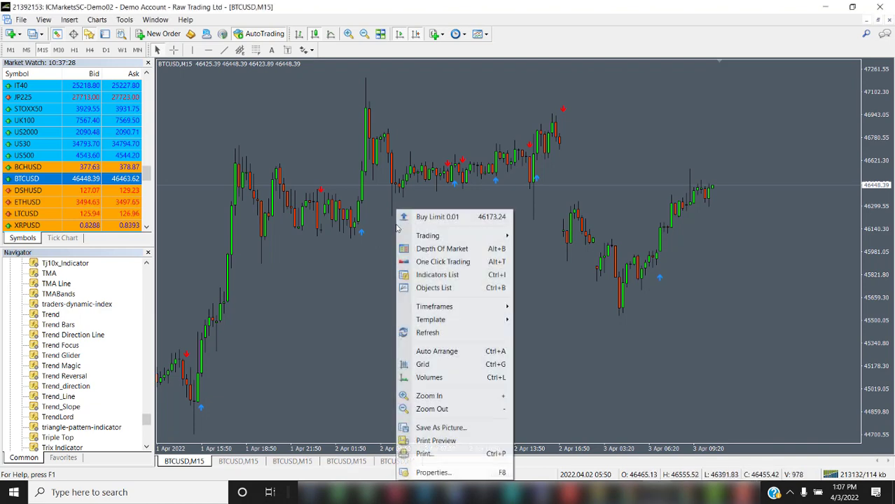
pyautogui.click(440, 274)
pyautogui.click(580, 192)
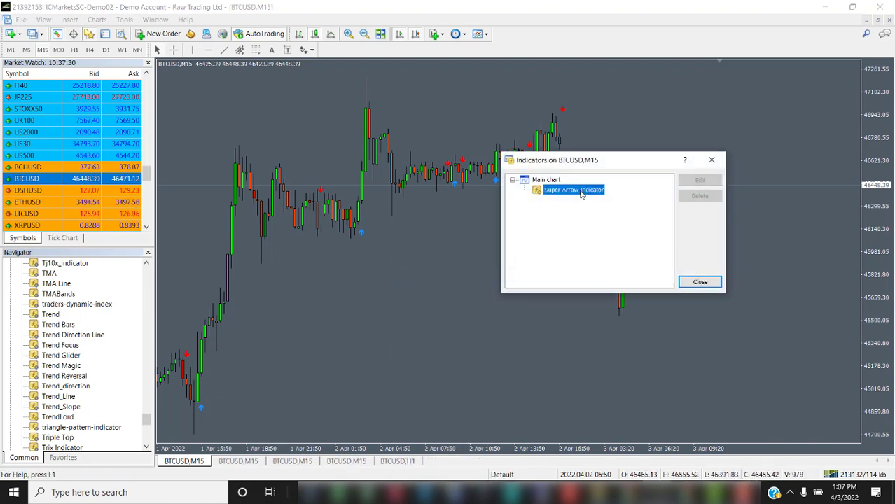
pyautogui.doubleClick(581, 191)
pyautogui.click(309, 177)
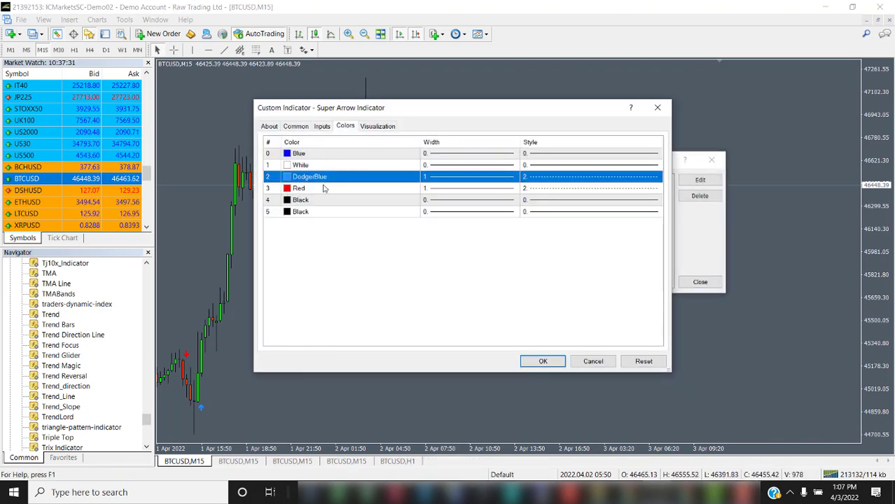
pyautogui.click(331, 188)
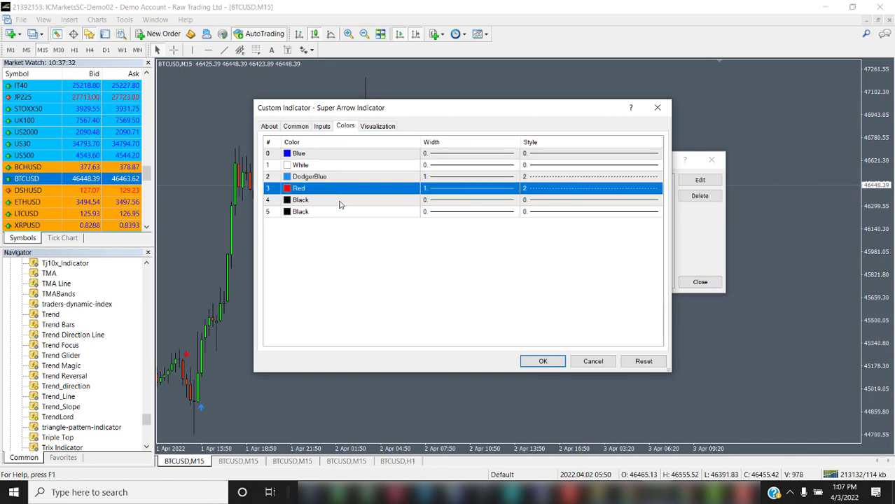
pyautogui.click(543, 361)
# Step: Review the Red and Aqua colour entries of the FRZ Color Changing MA indicator
pyautogui.click(700, 281)
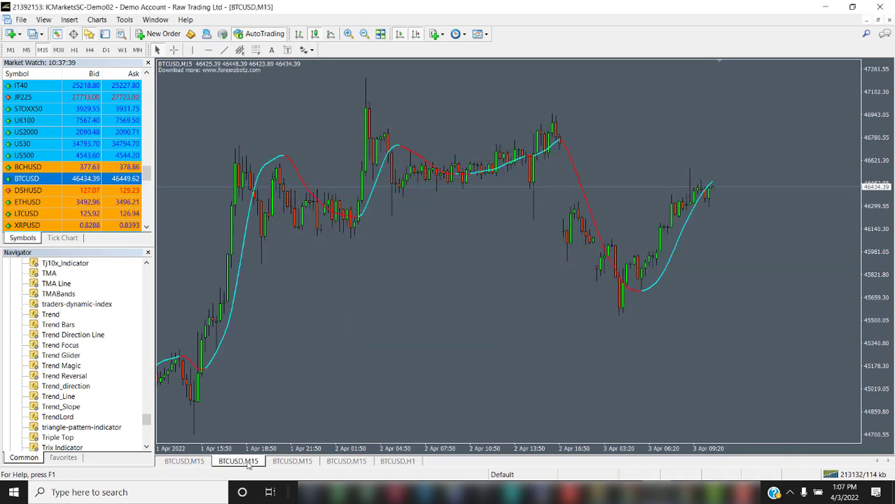
pyautogui.rightClick(408, 220)
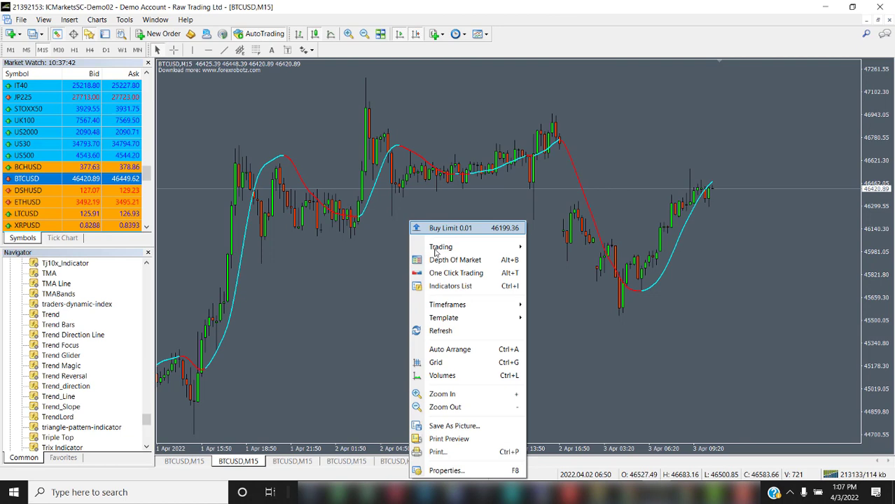
pyautogui.click(448, 285)
pyautogui.doubleClick(582, 190)
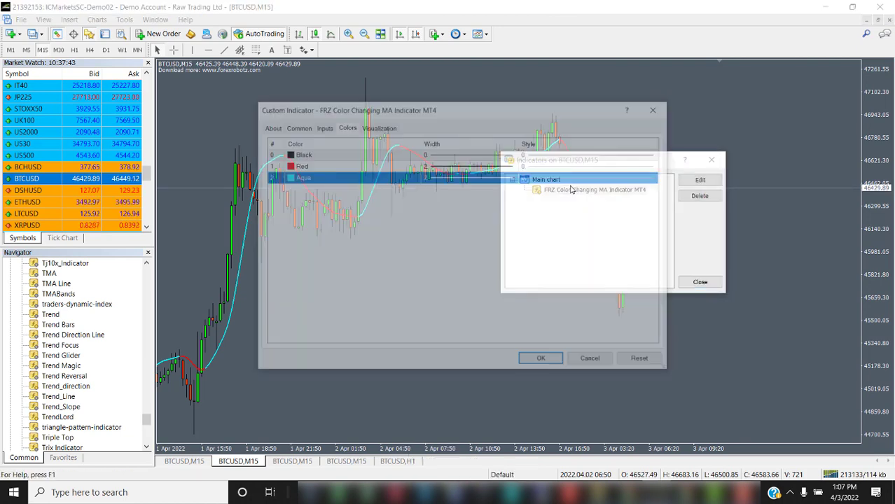
pyautogui.click(308, 167)
pyautogui.click(309, 176)
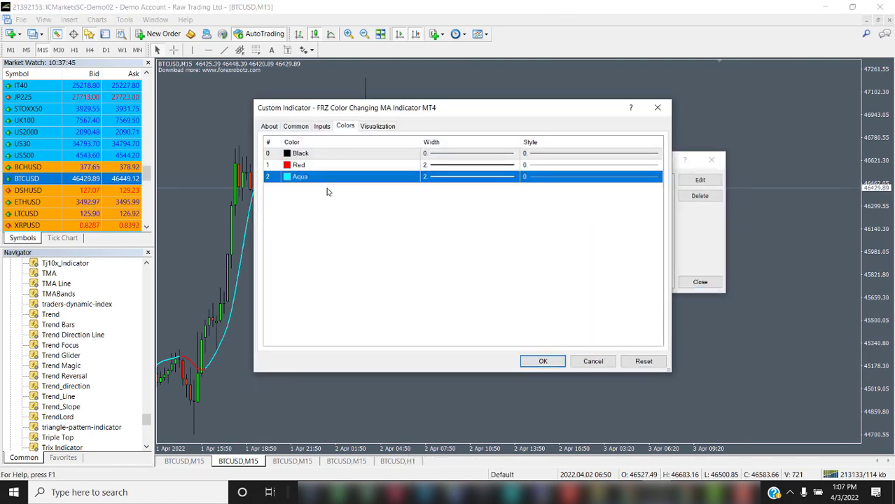
pyautogui.click(542, 361)
pyautogui.click(698, 282)
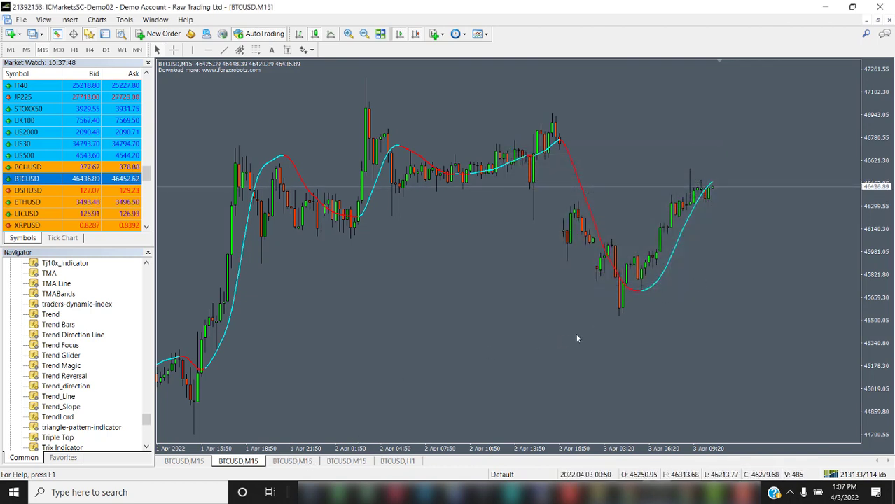
# Step: Switch to the third BTCUSD M15 chart showing white and aqua moving averages
pyautogui.click(308, 461)
pyautogui.scroll(-5, 262, 344)
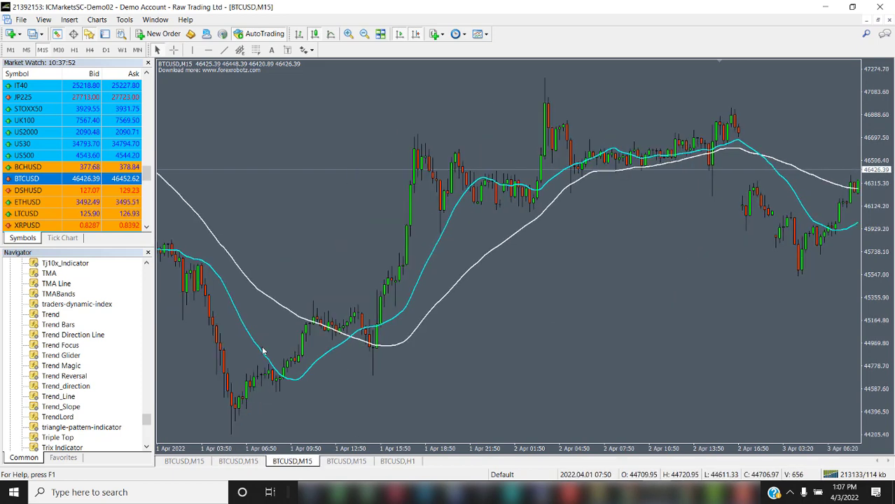
pyautogui.scroll(3, 262, 352)
pyautogui.scroll(4, 518, 310)
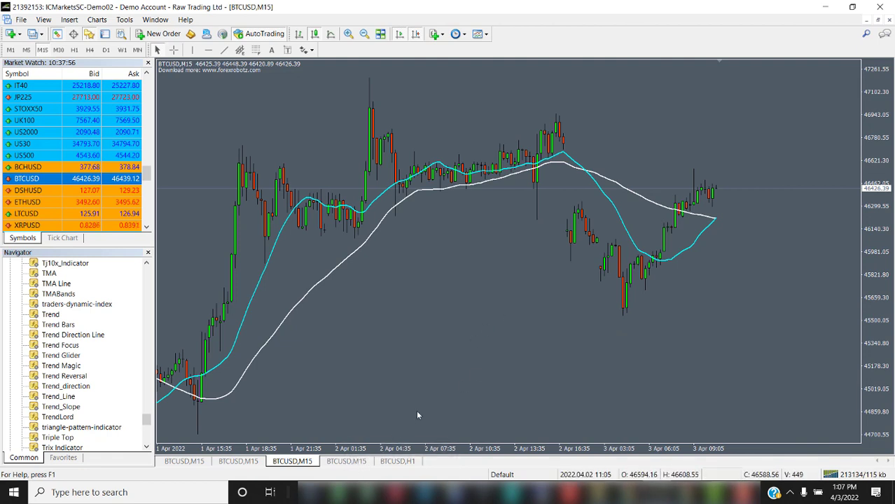
pyautogui.click(346, 461)
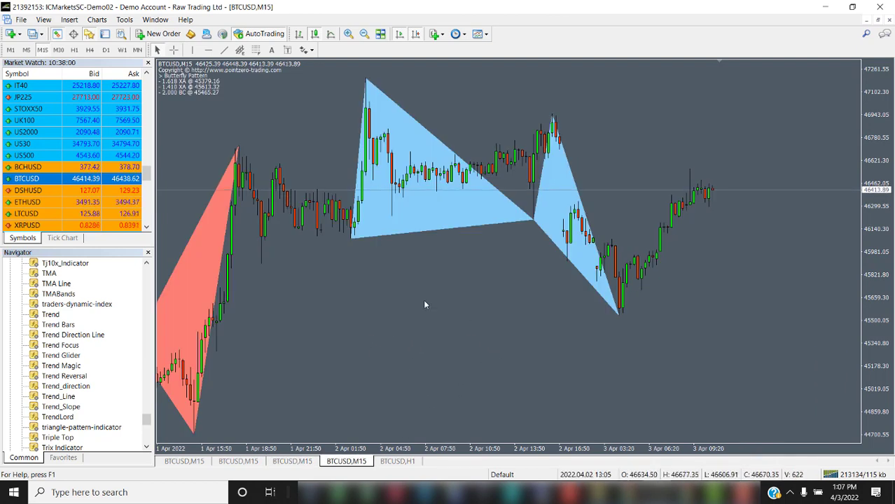
pyautogui.rightClick(308, 260)
pyautogui.click(315, 274)
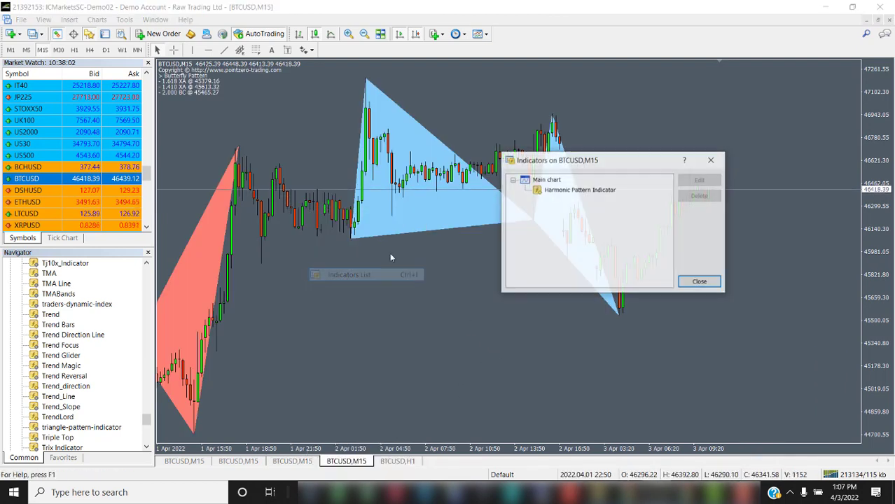
pyautogui.doubleClick(615, 189)
pyautogui.click(345, 127)
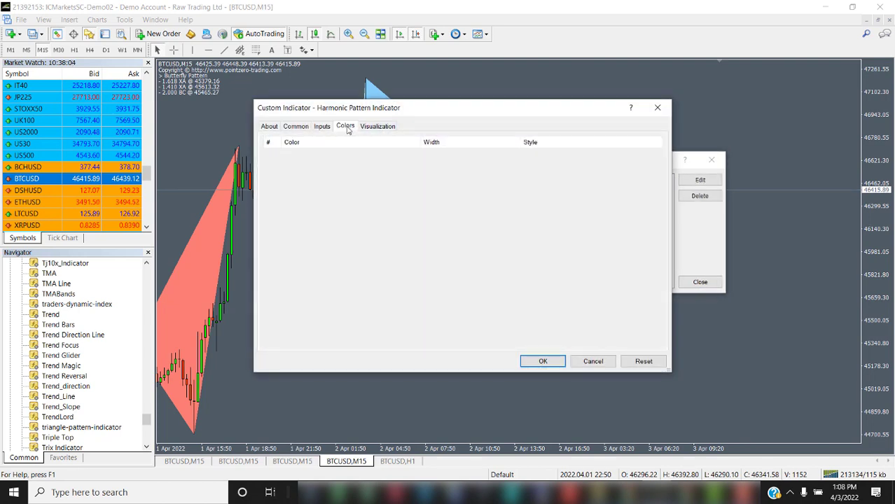
pyautogui.click(322, 168)
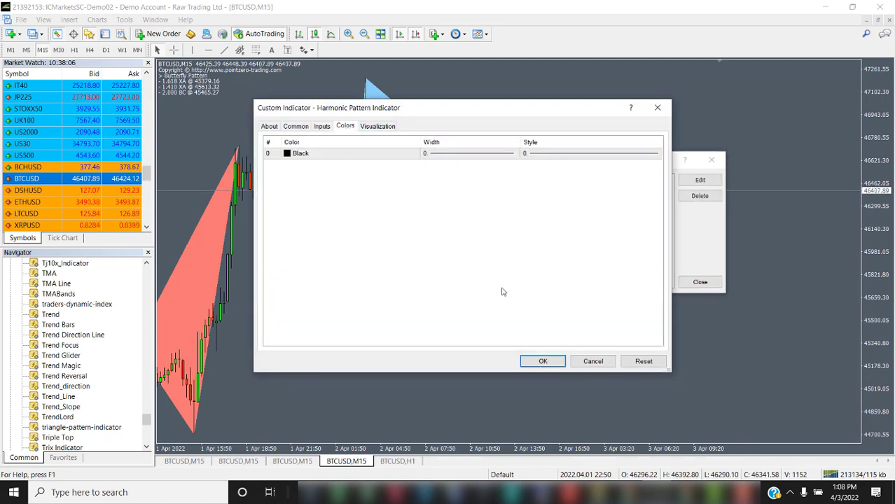
pyautogui.click(542, 362)
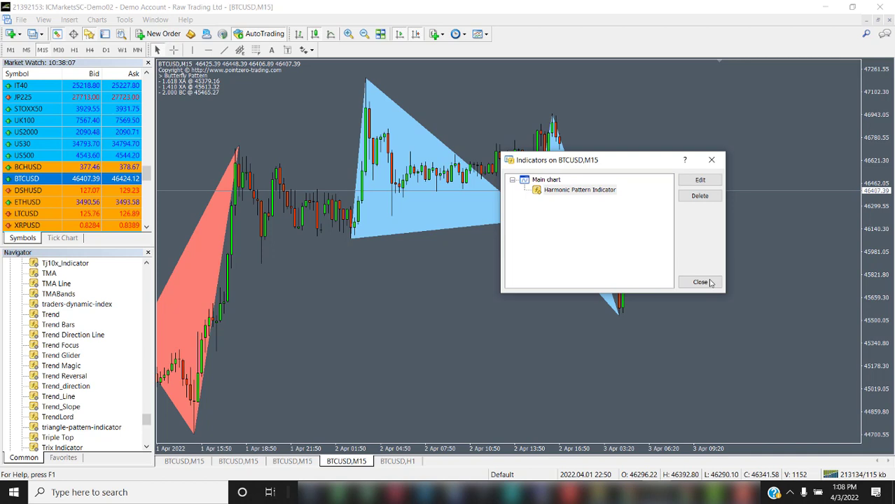
pyautogui.click(700, 281)
pyautogui.rightClick(467, 104)
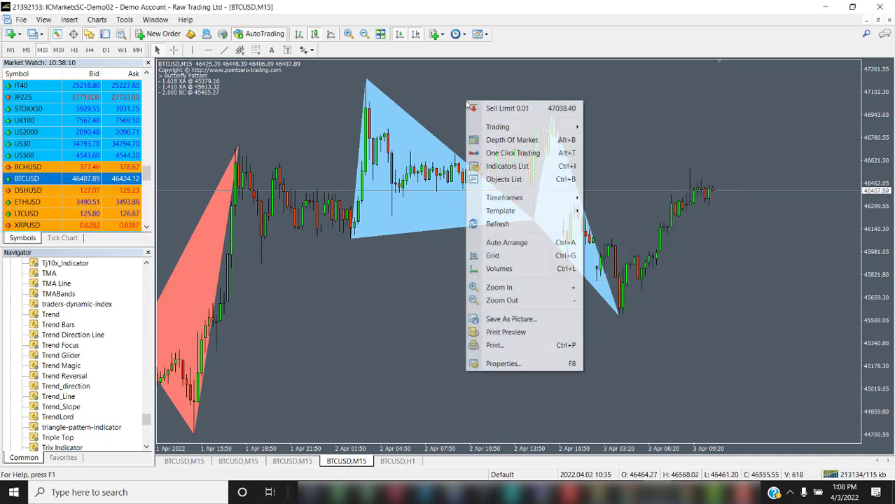
pyautogui.click(504, 179)
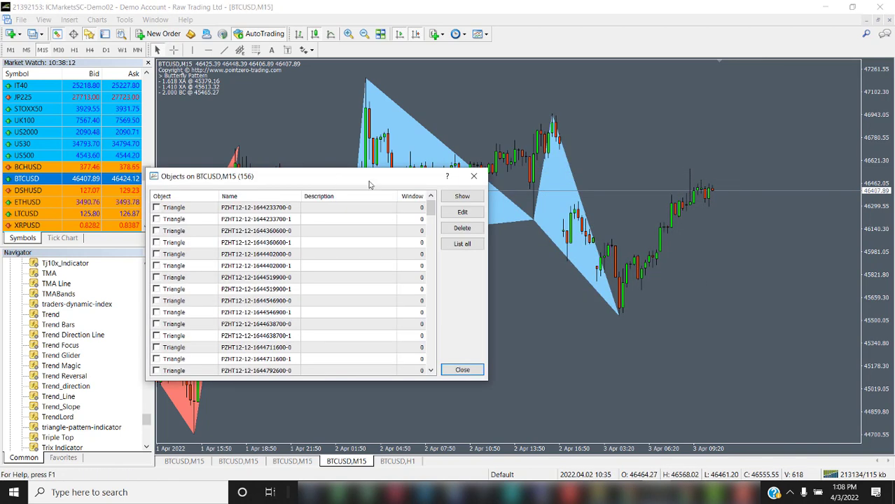
pyautogui.moveTo(370, 184); pyautogui.dragTo(635, 177)
pyautogui.doubleClick(468, 202)
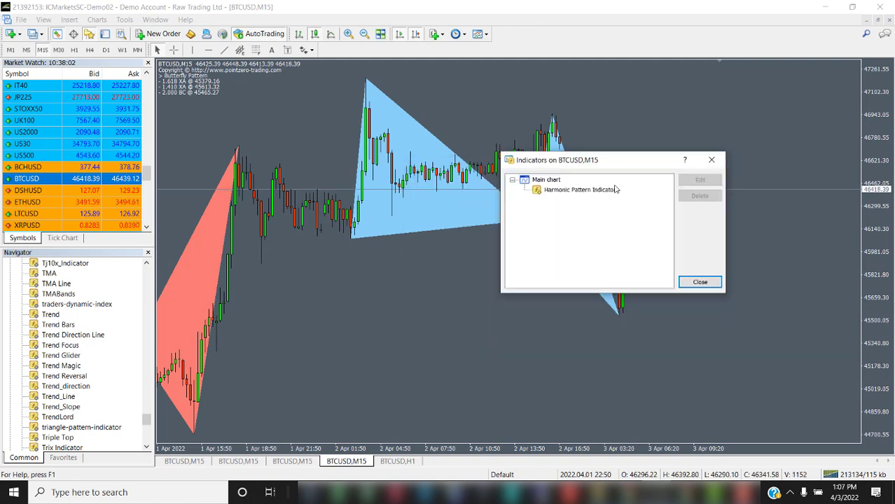
pyautogui.doubleClick(615, 189)
pyautogui.click(345, 127)
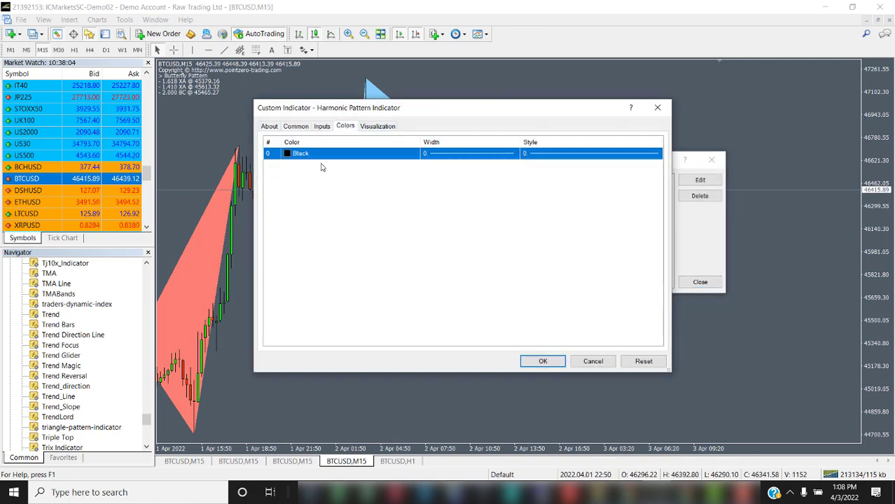
pyautogui.click(321, 168)
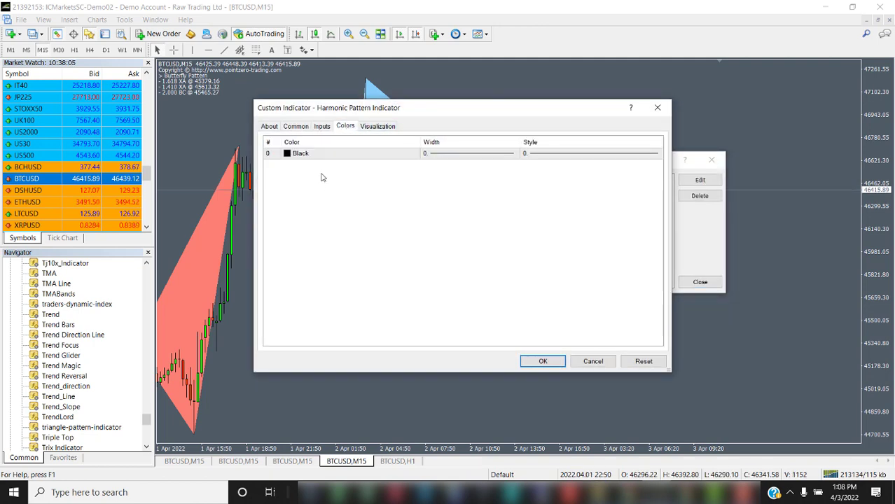
pyautogui.click(544, 362)
pyautogui.click(709, 282)
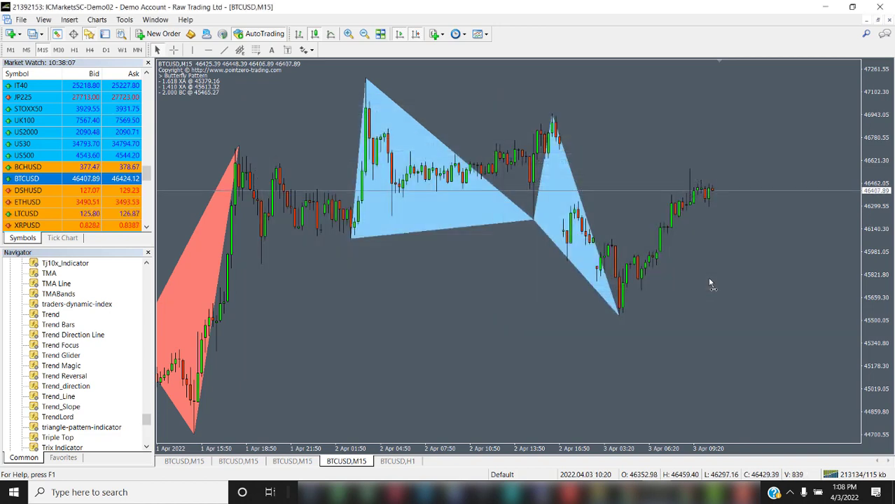
pyautogui.rightClick(467, 104)
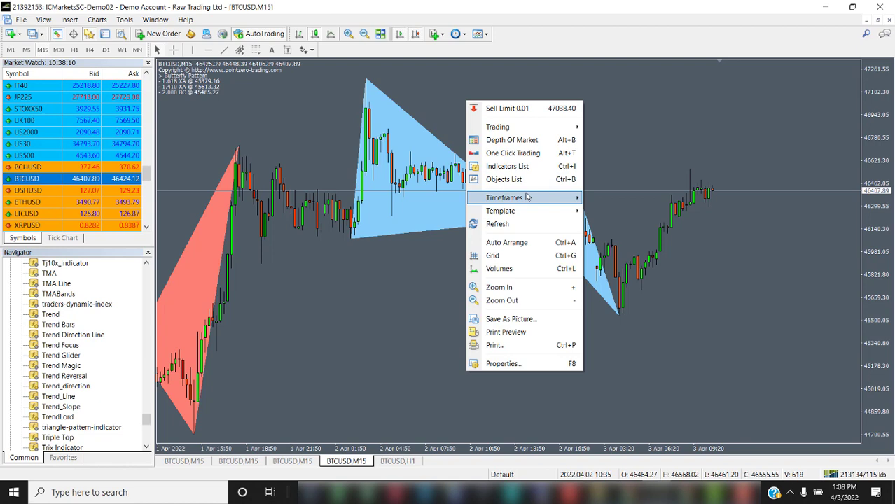
pyautogui.click(504, 179)
pyautogui.moveTo(335, 177); pyautogui.dragTo(598, 169)
pyautogui.doubleClick(465, 202)
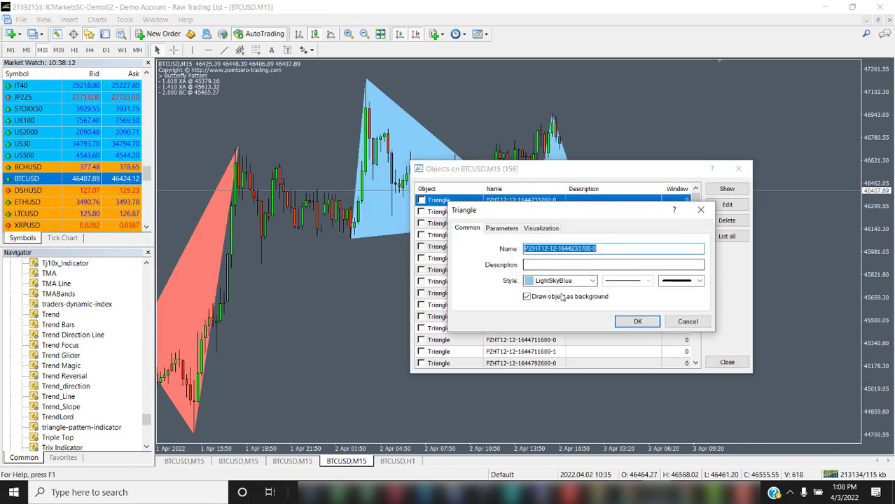
pyautogui.click(637, 322)
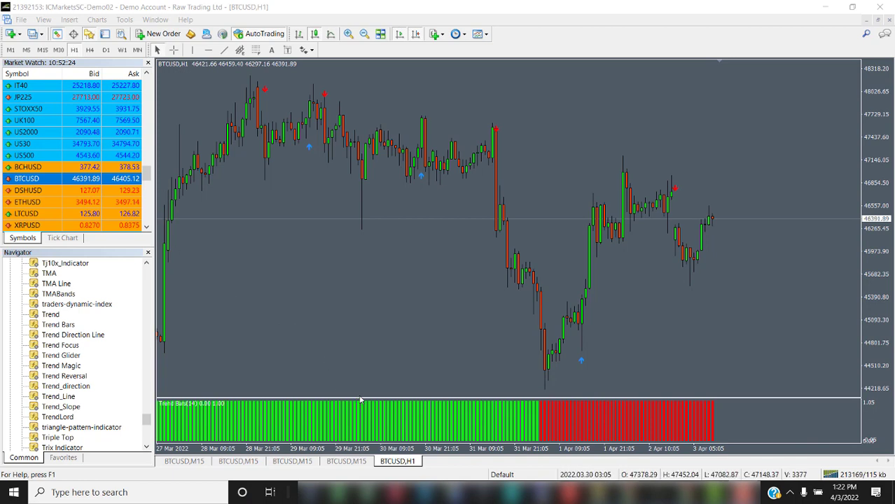
# Step: Inspect the Trend Bars(14) indicator's Lime and Red colour buffers
pyautogui.rightClick(392, 416)
pyautogui.click(427, 422)
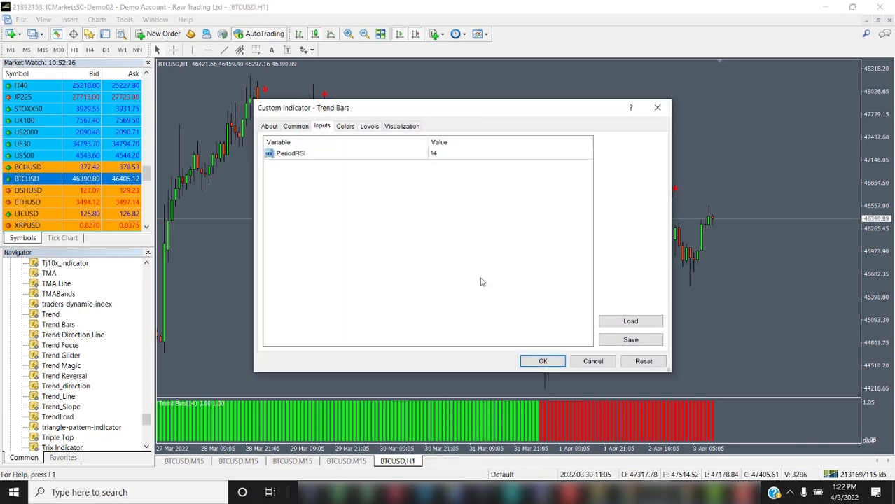
pyautogui.click(352, 129)
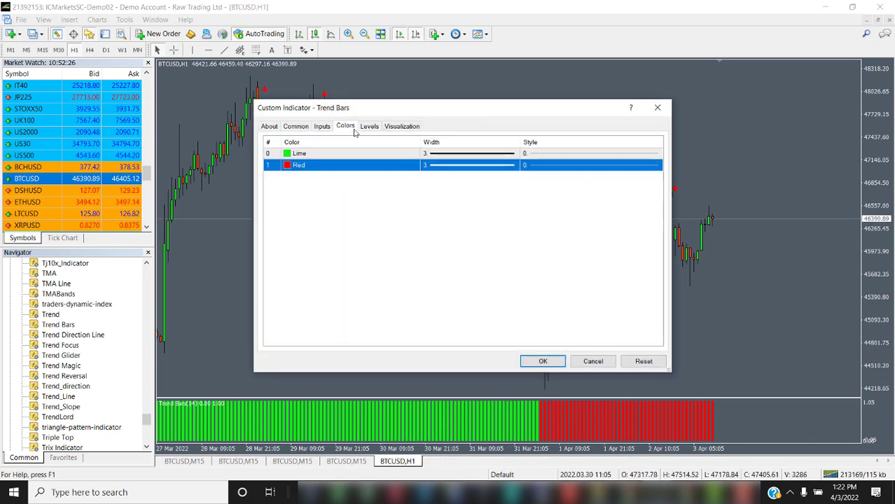
pyautogui.click(543, 361)
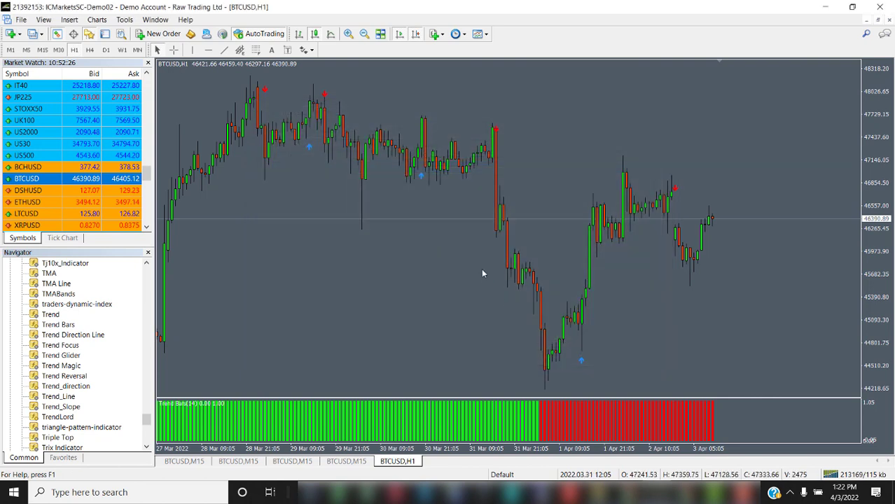
pyautogui.hscroll(-5, 481, 268)
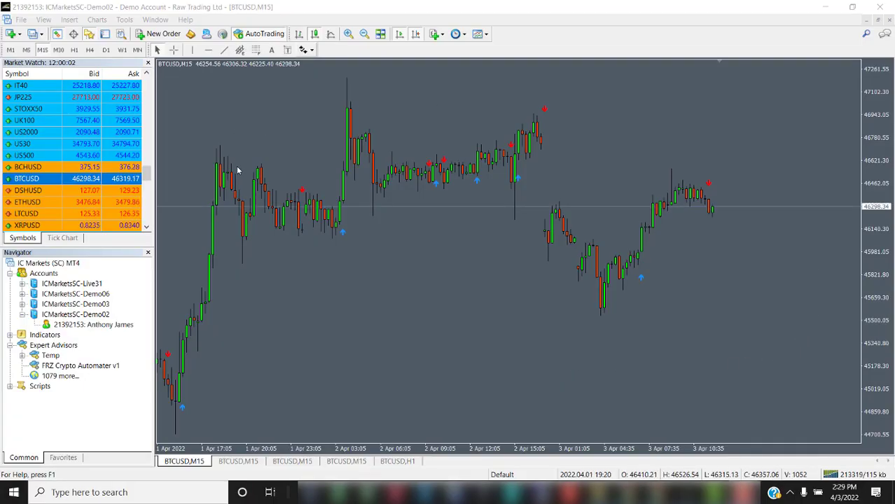
# Step: Select the demo trading account
pyautogui.click(116, 325)
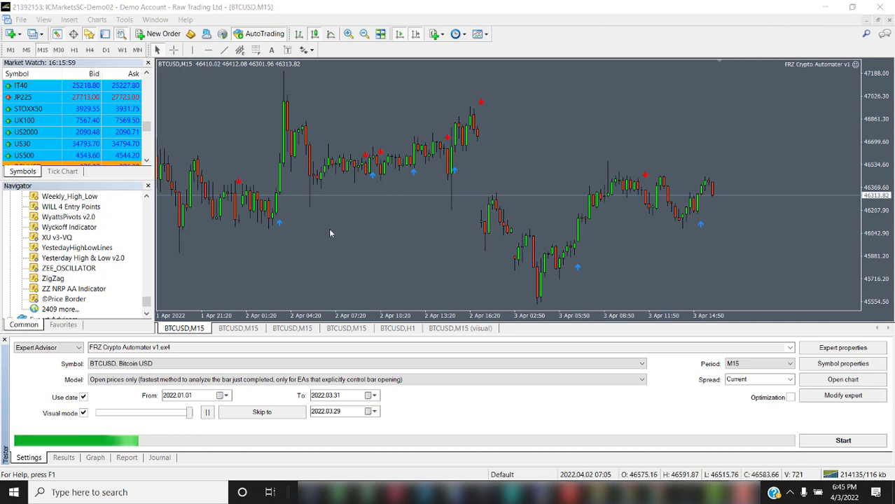
pyautogui.rightClick(280, 223)
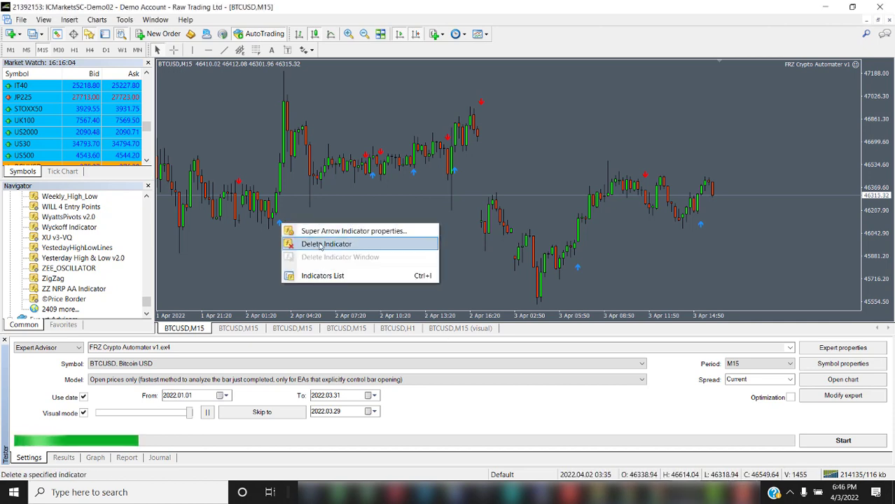
pyautogui.click(343, 231)
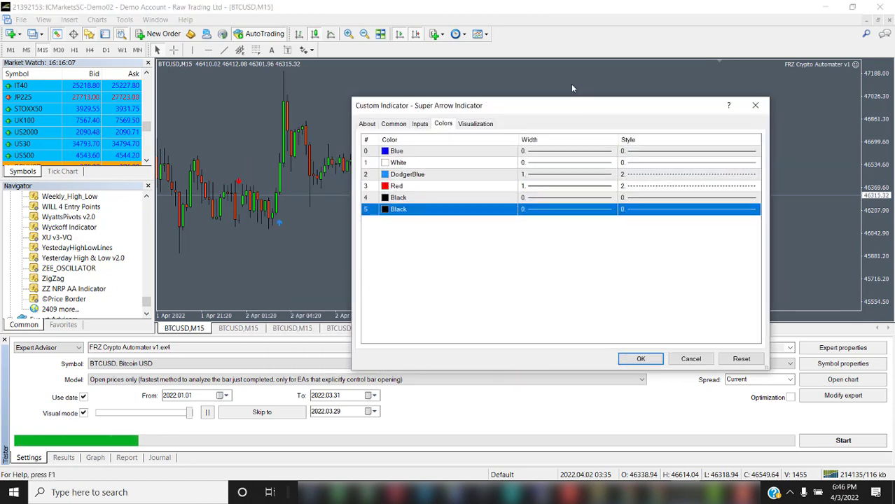
pyautogui.moveTo(572, 105); pyautogui.dragTo(621, 226)
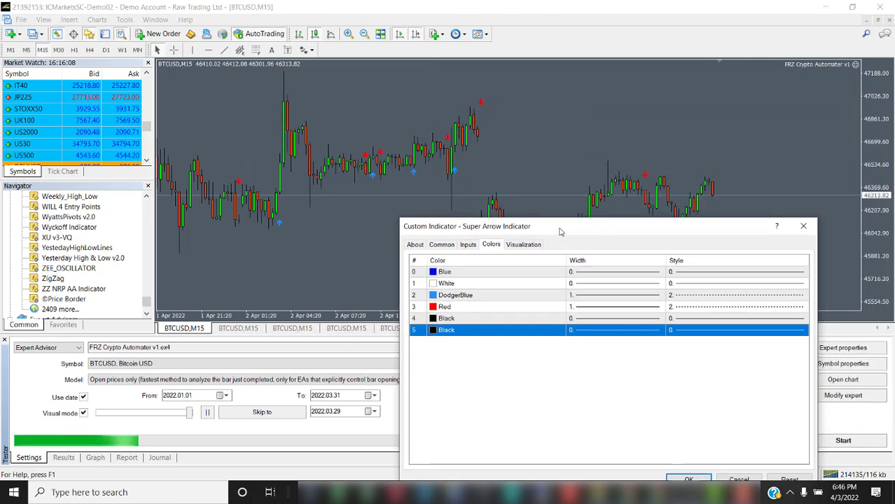
pyautogui.click(465, 294)
pyautogui.click(468, 308)
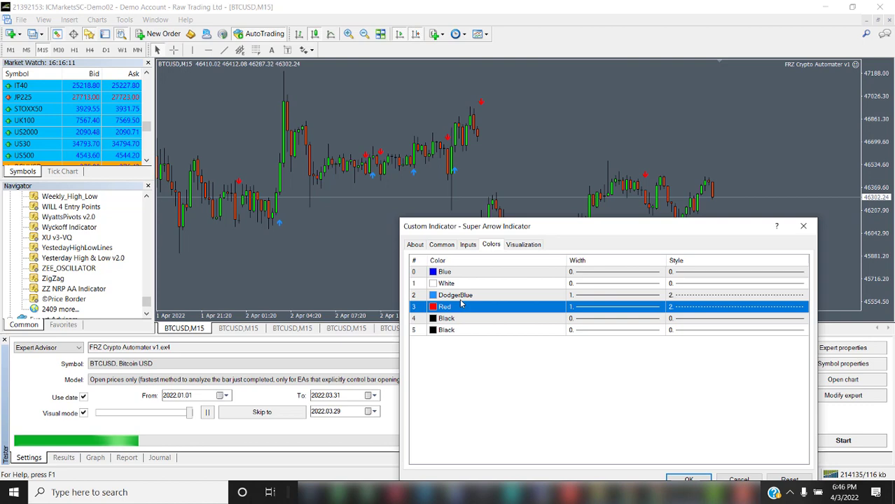
pyautogui.click(460, 297)
pyautogui.click(464, 308)
pyautogui.moveTo(524, 233); pyautogui.dragTo(499, 110)
pyautogui.click(661, 358)
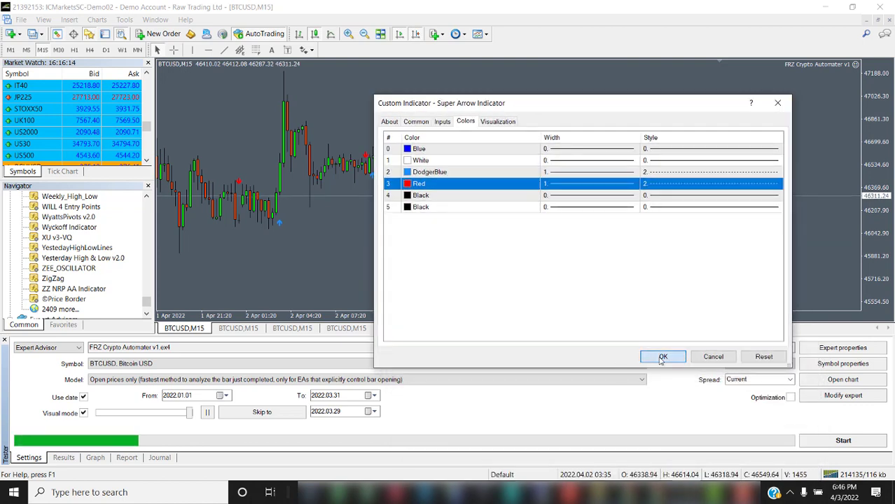
pyautogui.click(182, 348)
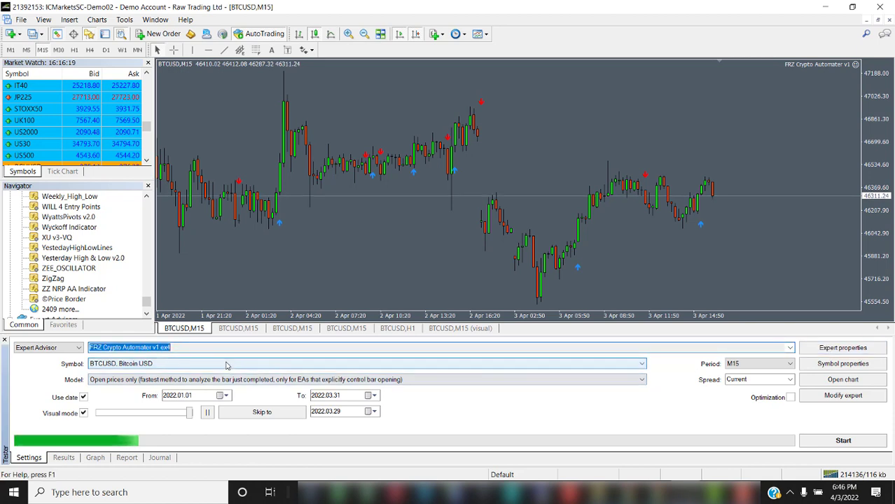
# Step: Load the demo .set file from Downloads\FRZ Crypto Automater DEMO v1\Set files into the EA inputs
pyautogui.click(845, 350)
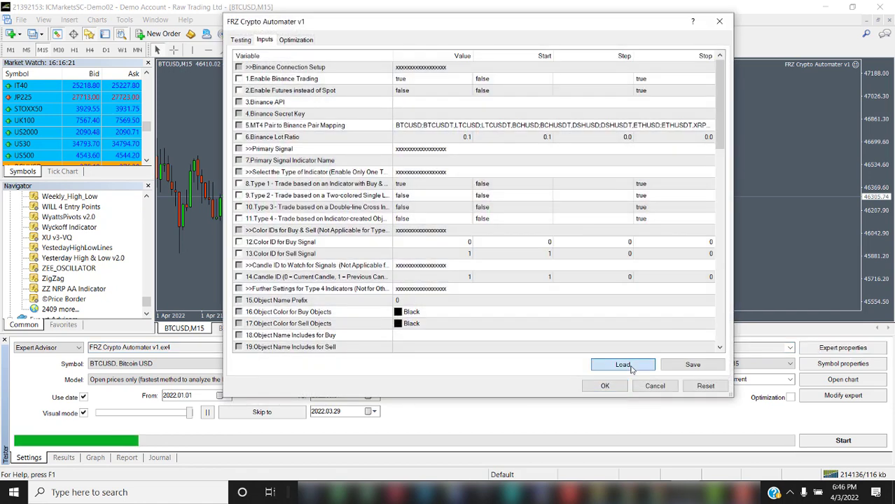
pyautogui.click(631, 366)
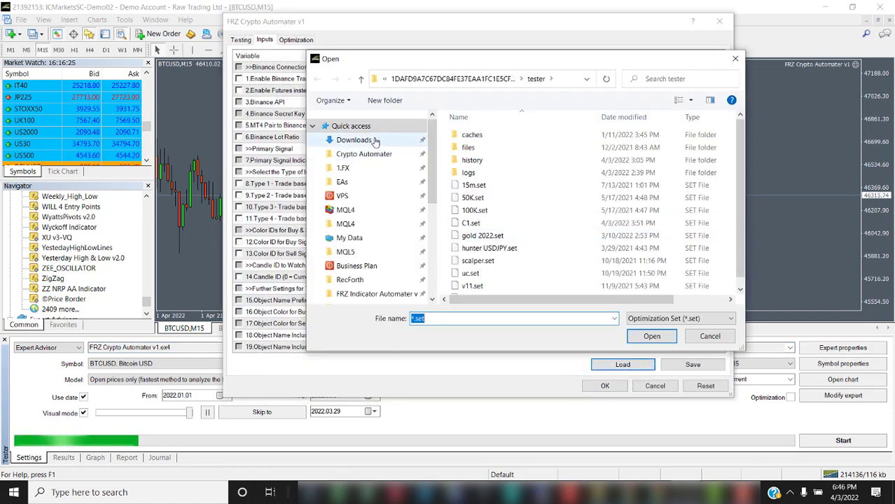
pyautogui.click(402, 139)
pyautogui.doubleClick(472, 129)
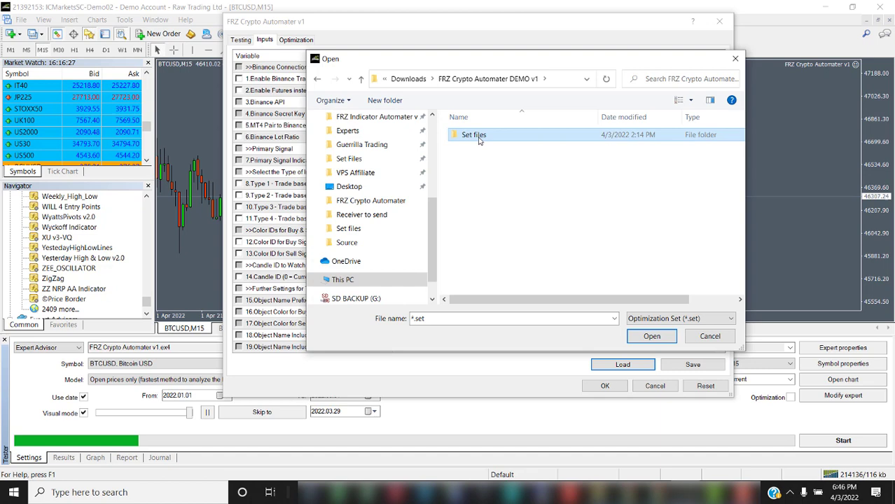
pyautogui.doubleClick(479, 135)
pyautogui.doubleClick(485, 136)
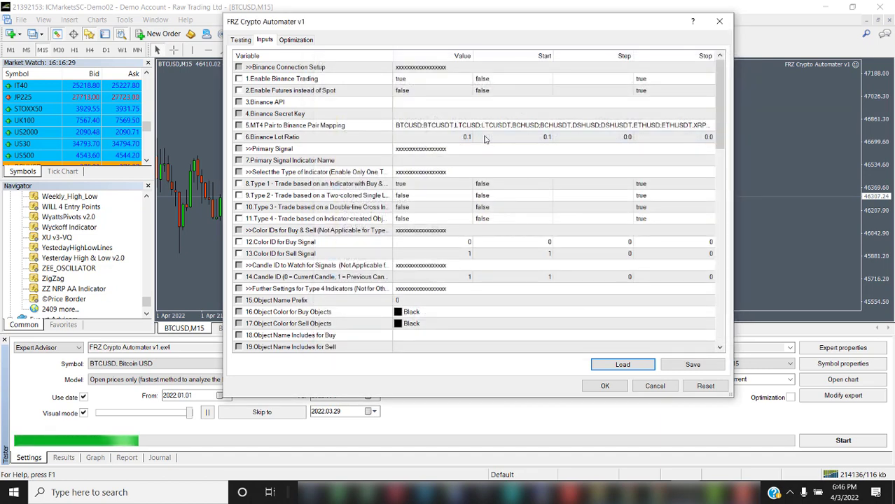
# Step: Use Super Arrow Indicator as primary signal with buy colour ID 2 and sell colour ID 3
pyautogui.click(428, 162)
pyautogui.click(427, 163)
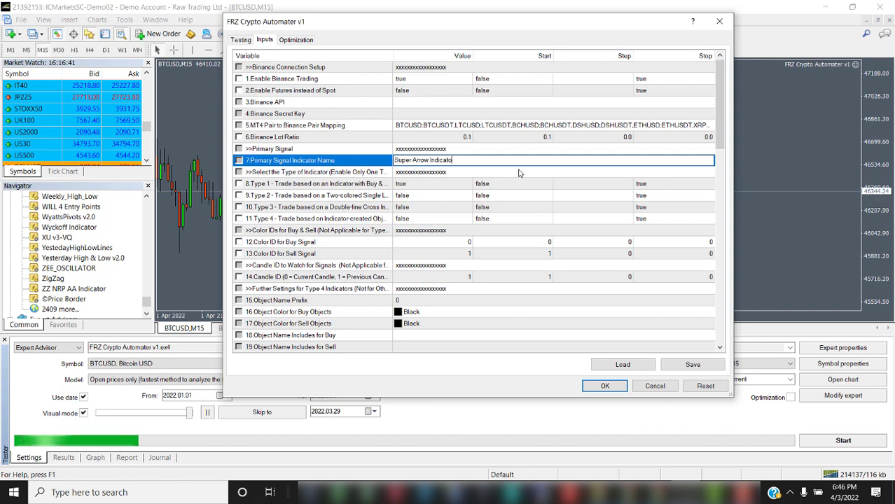
pyautogui.doubleClick(464, 243)
pyautogui.write('2')
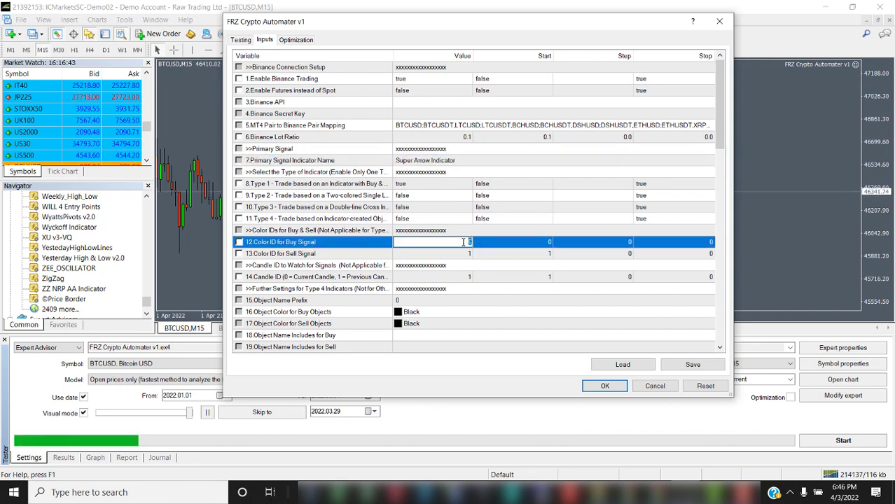
pyautogui.doubleClick(469, 254)
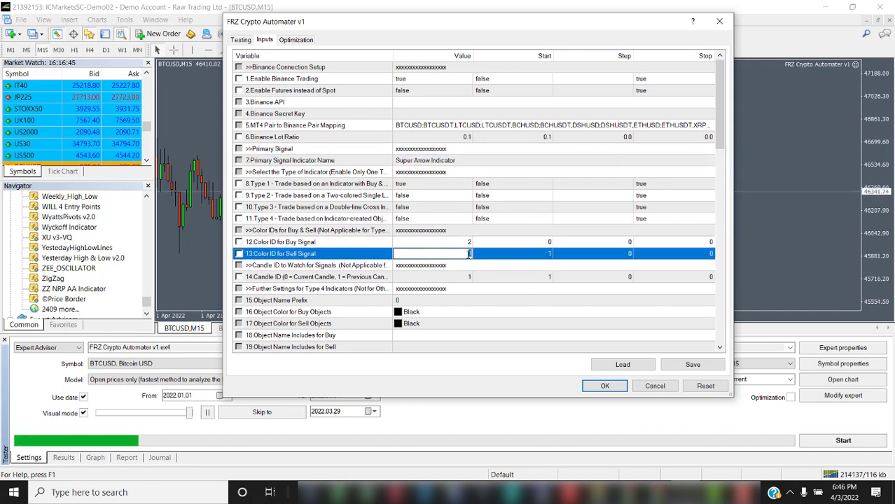
pyautogui.write('3')
pyautogui.click(607, 386)
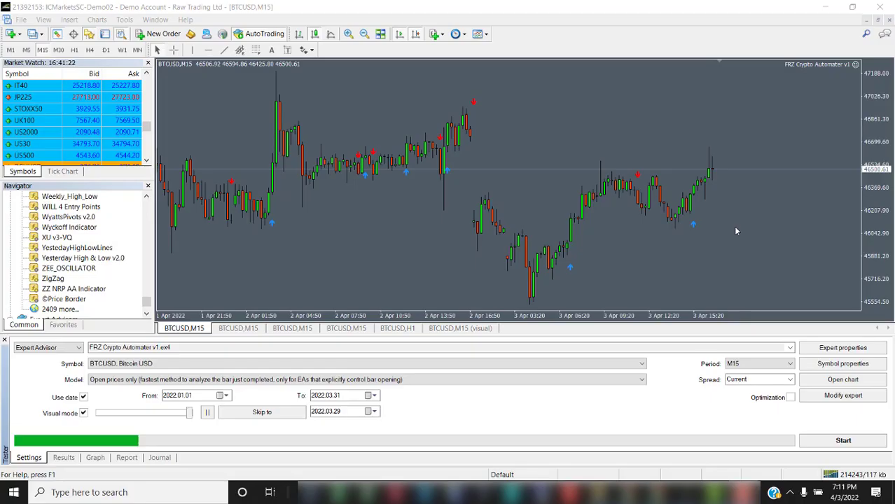
# Step: In the EA's Testing settings, enter a 10000 USD initial deposit with Long & Short positions
pyautogui.click(848, 347)
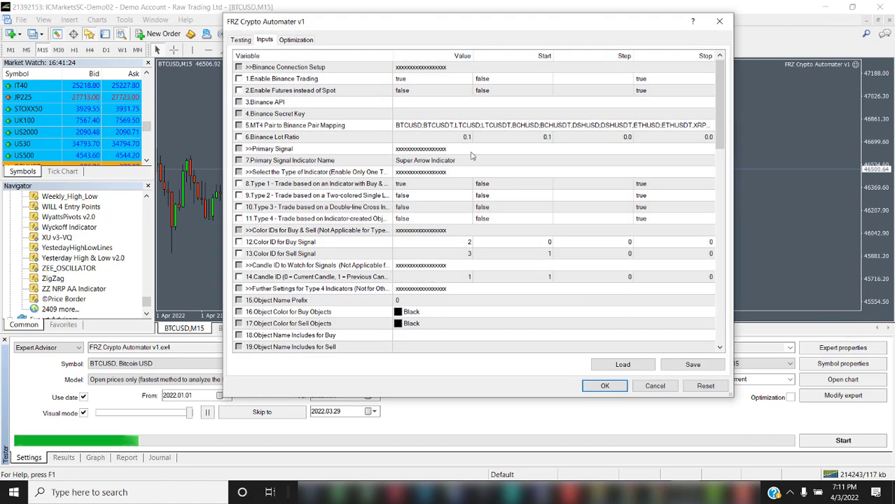
pyautogui.click(241, 40)
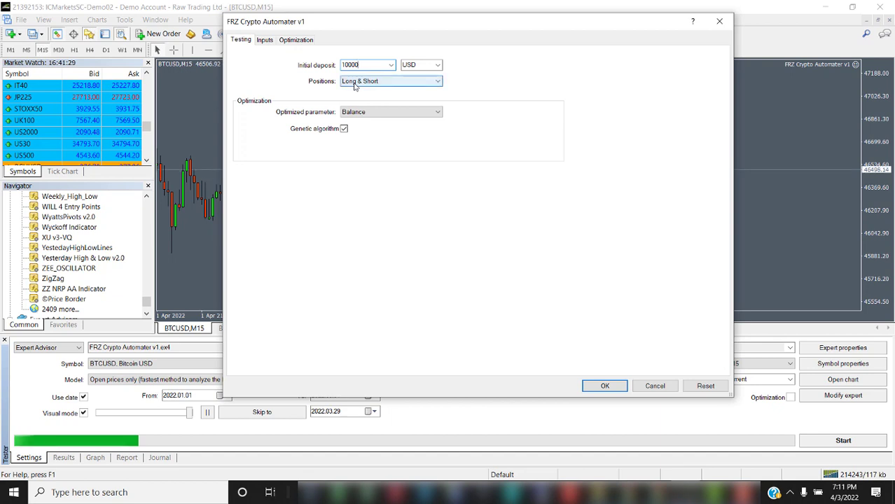
pyautogui.hotkey('ctrl', 'a')
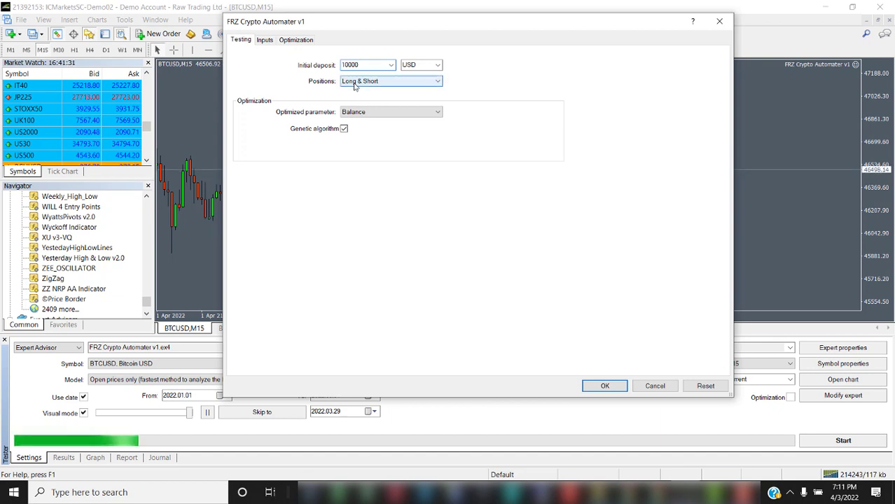
pyautogui.hotkey('ctrl', 'a')
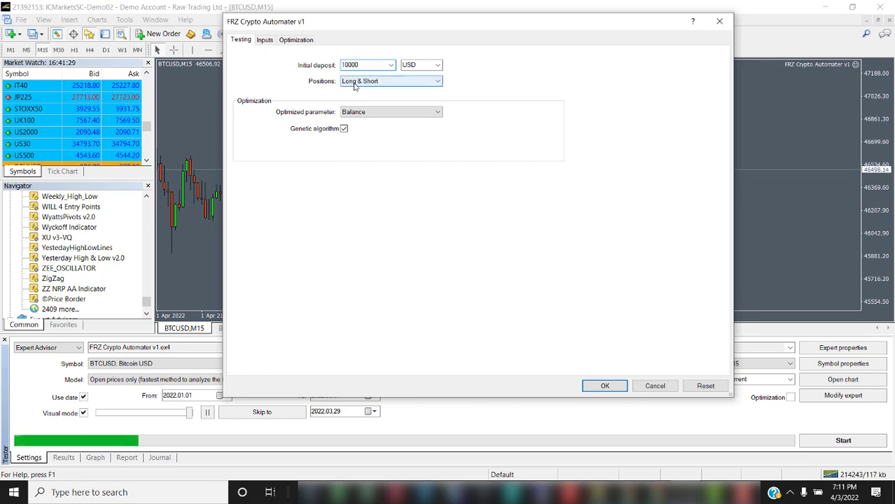
pyautogui.hotkey('ctrl', 'a')
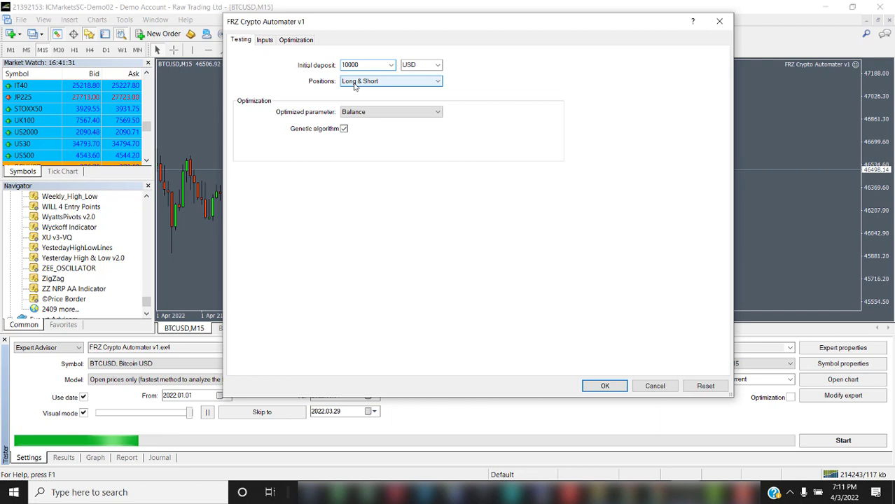
pyautogui.hotkey('ctrl', 'a')
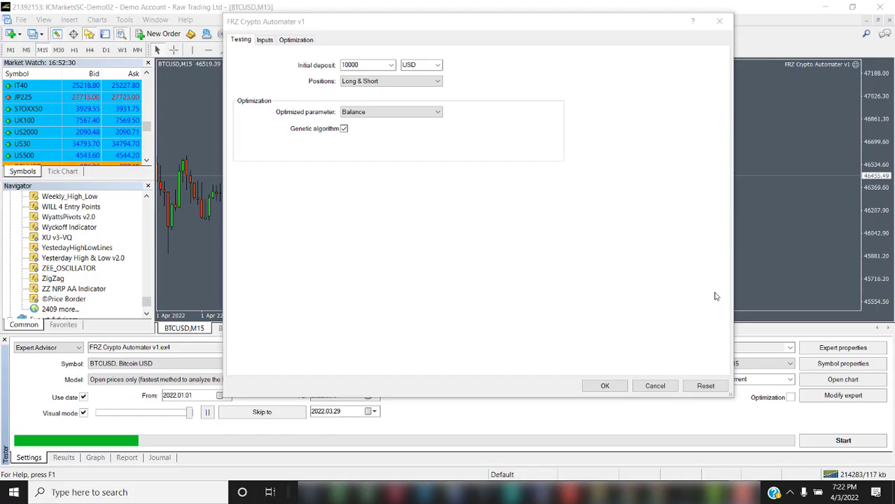
# Step: Save the EA's input parameters as Crypto.set in Downloads
pyautogui.click(605, 386)
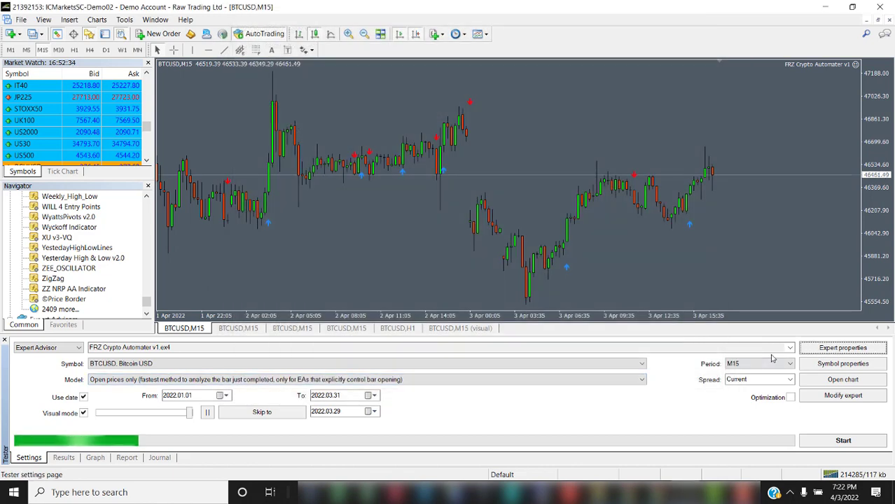
pyautogui.click(821, 350)
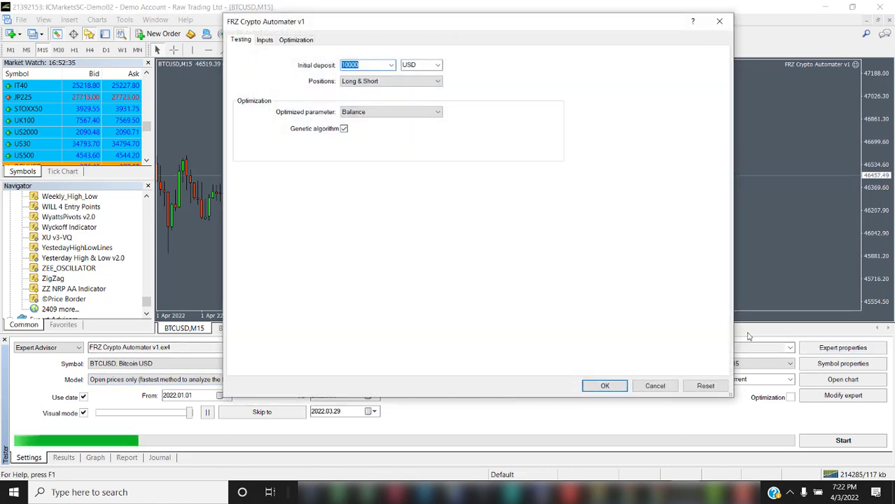
pyautogui.click(264, 40)
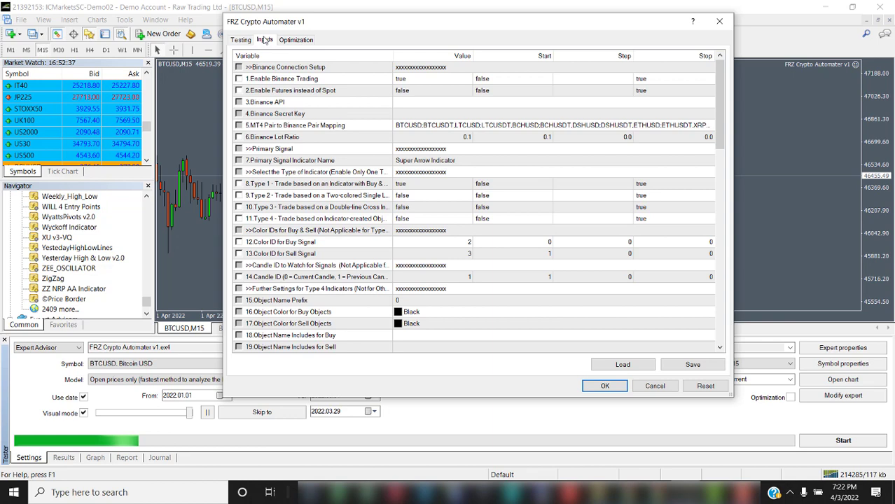
pyautogui.click(693, 365)
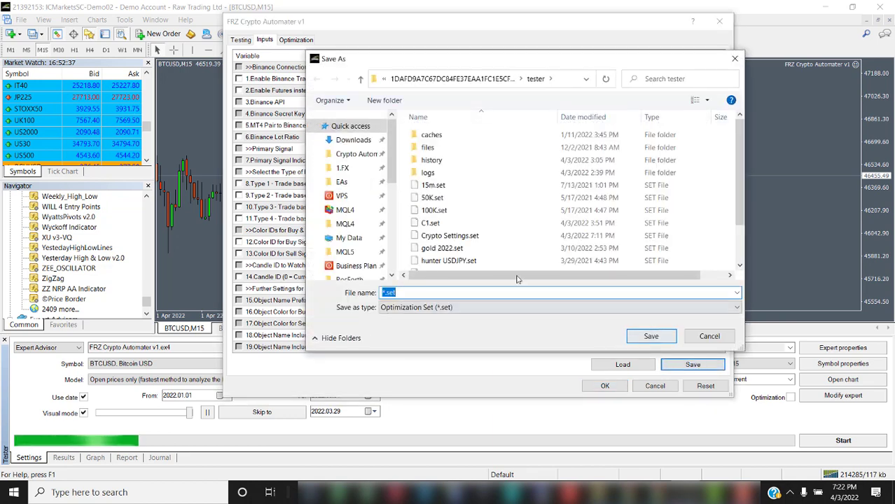
pyautogui.click(353, 139)
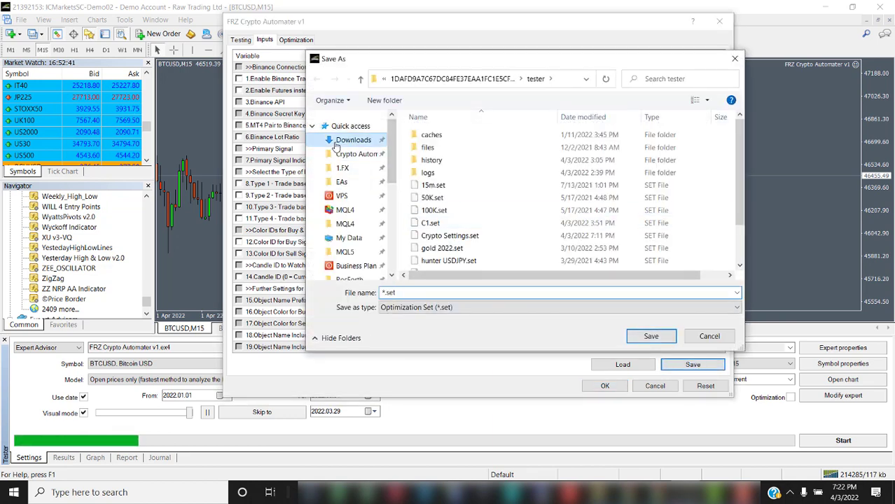
pyautogui.click(384, 293)
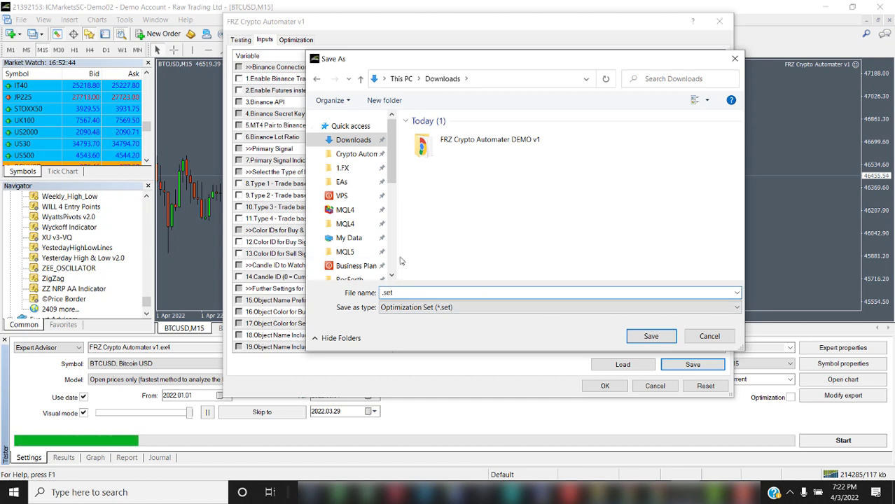
pyautogui.write('Crypto')
pyautogui.click(651, 337)
# Step: Save the chart template as FRZ Crypto Automater v1, replacing the existing template
pyautogui.click(604, 387)
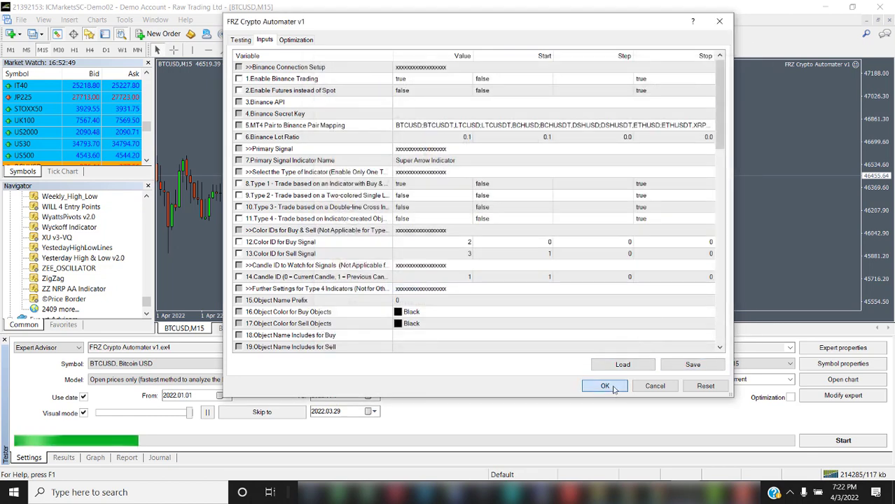
pyautogui.click(160, 347)
pyautogui.moveTo(160, 347); pyautogui.dragTo(133, 348)
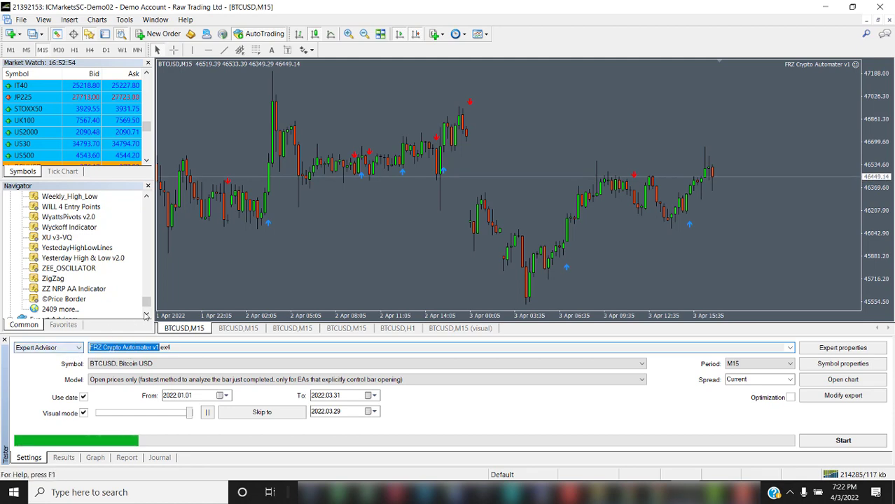
pyautogui.rightClick(353, 99)
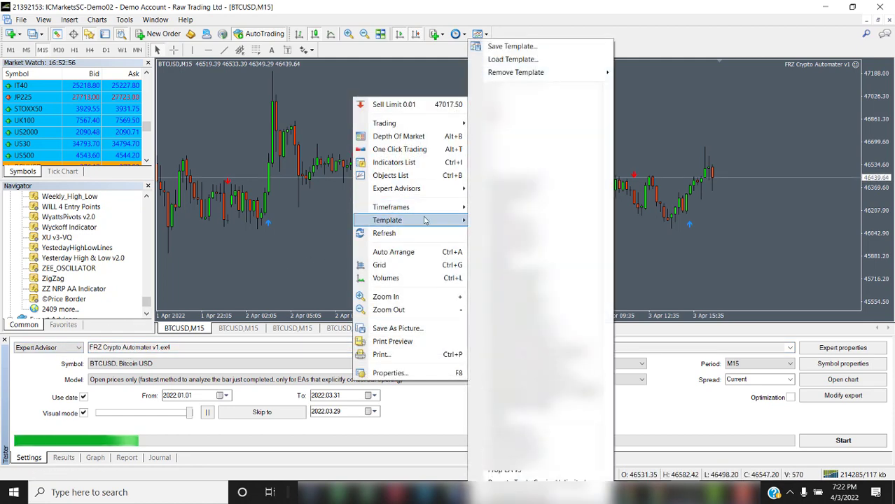
pyautogui.click(514, 46)
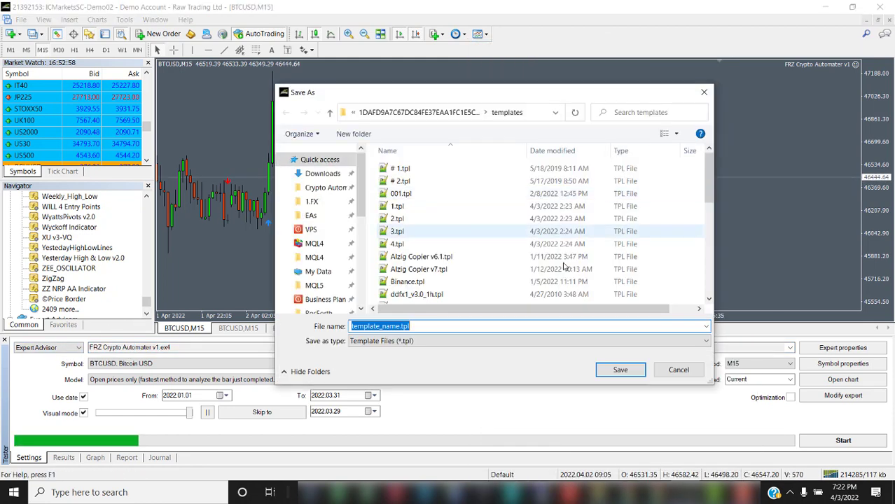
pyautogui.write('FRZ Crypto Automater v1')
pyautogui.click(620, 370)
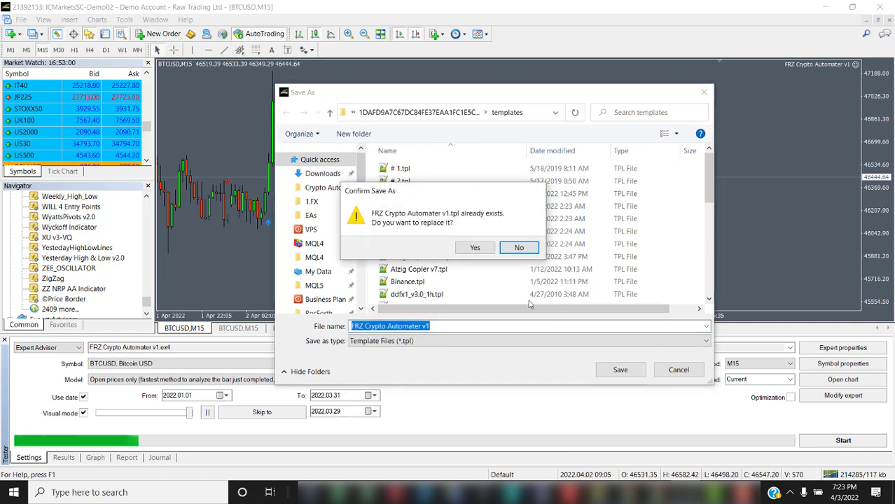
pyautogui.click(464, 244)
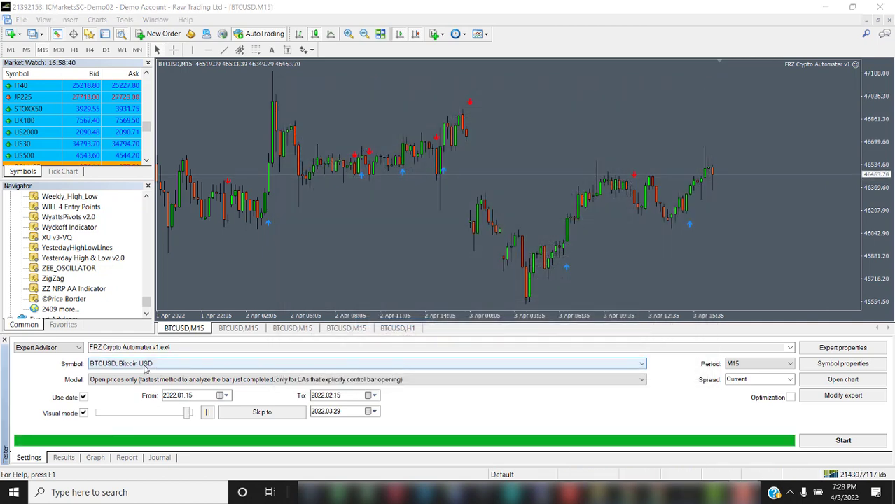
# Step: Run the BTCUSD visual backtest and review its graph and report: 196.13 net profit, 75 trades
pyautogui.click(145, 364)
pyautogui.click(144, 365)
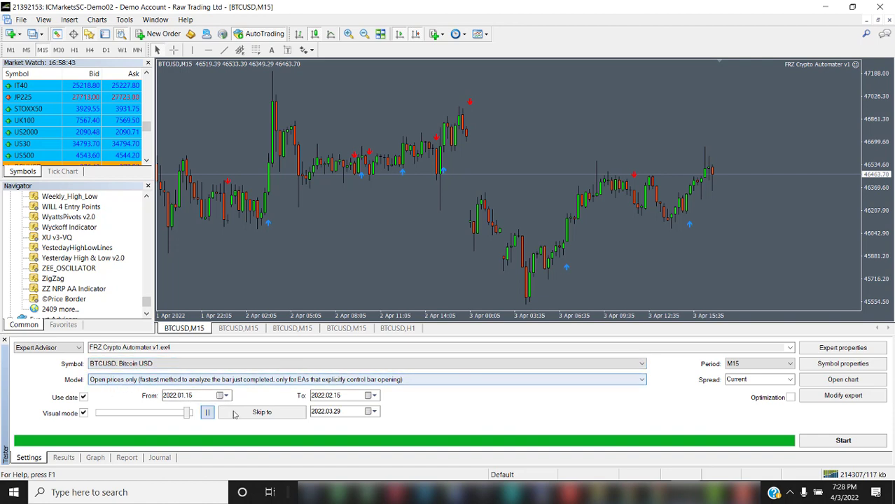
pyautogui.click(843, 441)
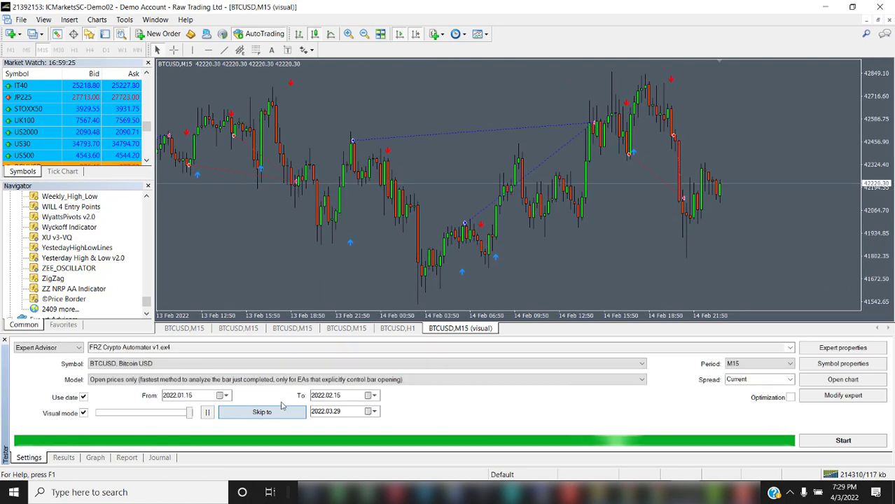
pyautogui.click(95, 458)
pyautogui.click(128, 459)
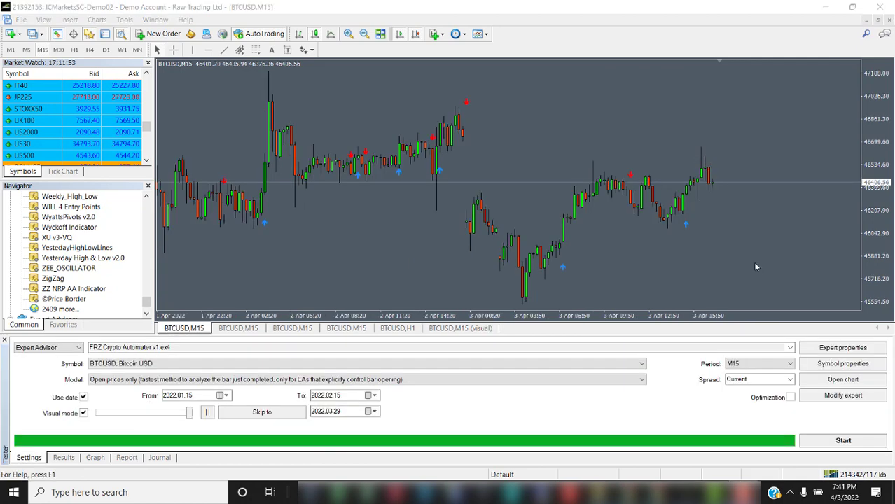
# Step: Attach FRZ Crypto Automater v1 to the chart and load Crypto.set from Downloads
pyautogui.click(4, 341)
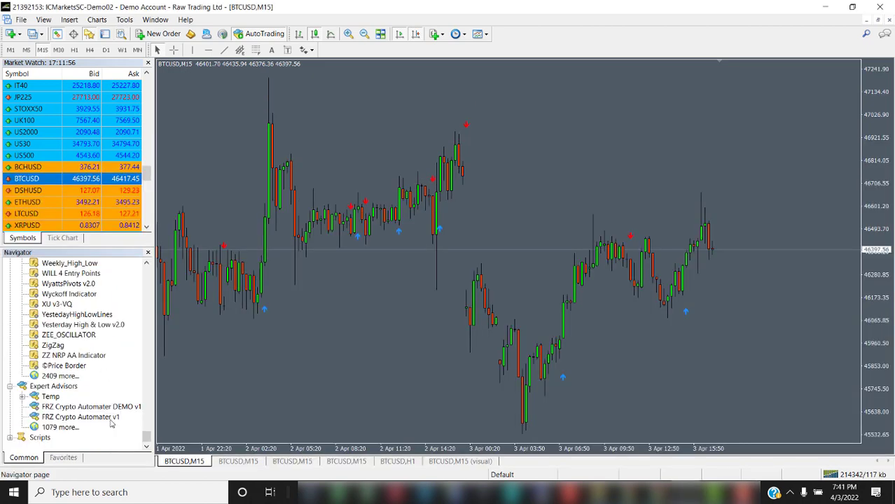
pyautogui.doubleClick(98, 417)
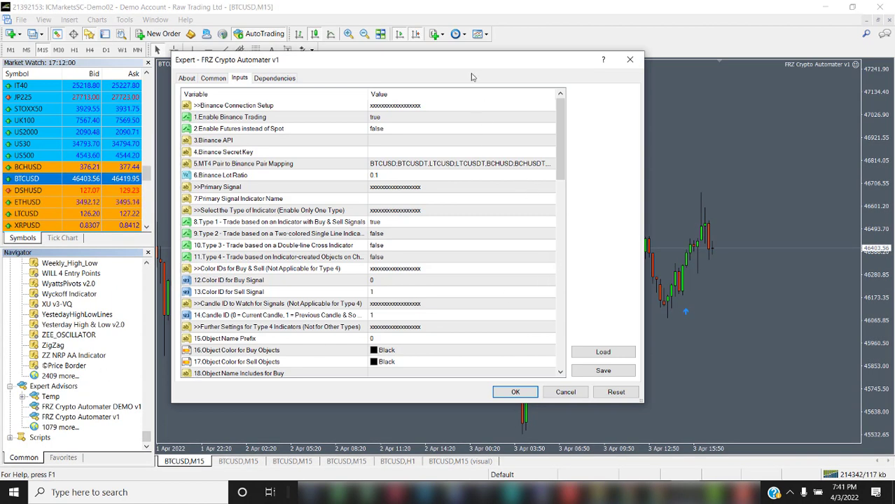
pyautogui.moveTo(461, 65); pyautogui.dragTo(553, 85)
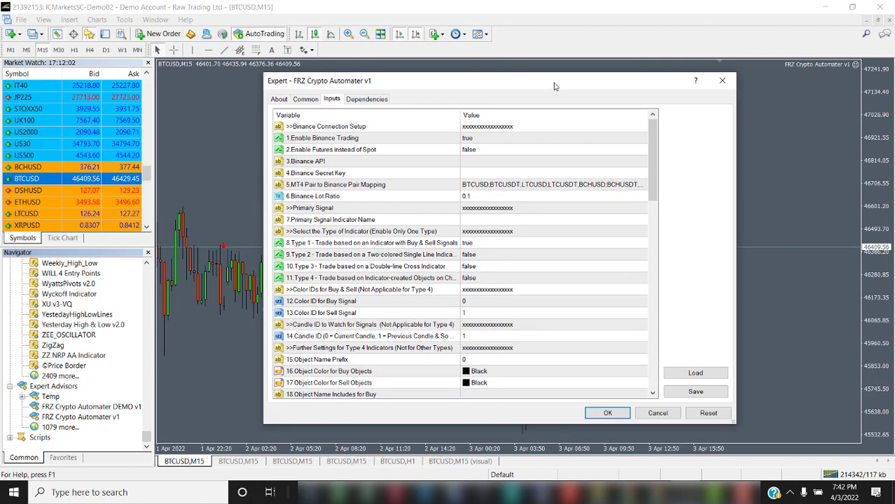
pyautogui.click(695, 372)
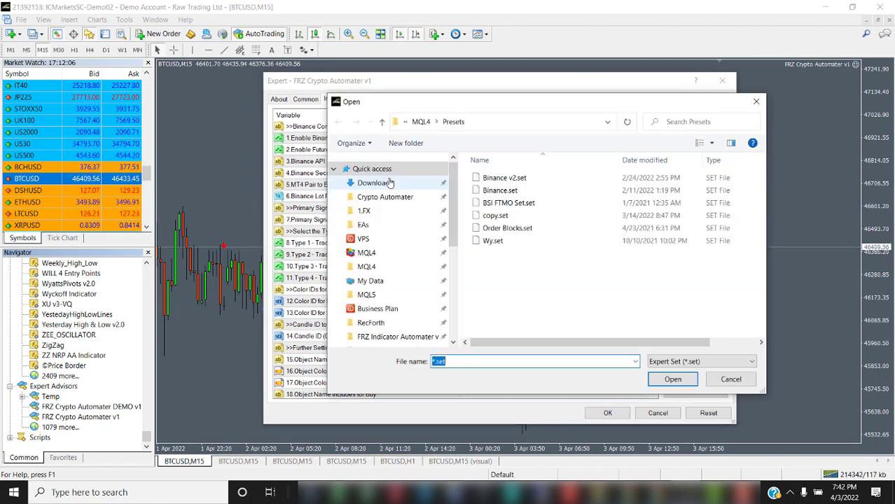
pyautogui.click(392, 183)
pyautogui.click(521, 184)
pyautogui.doubleClick(521, 184)
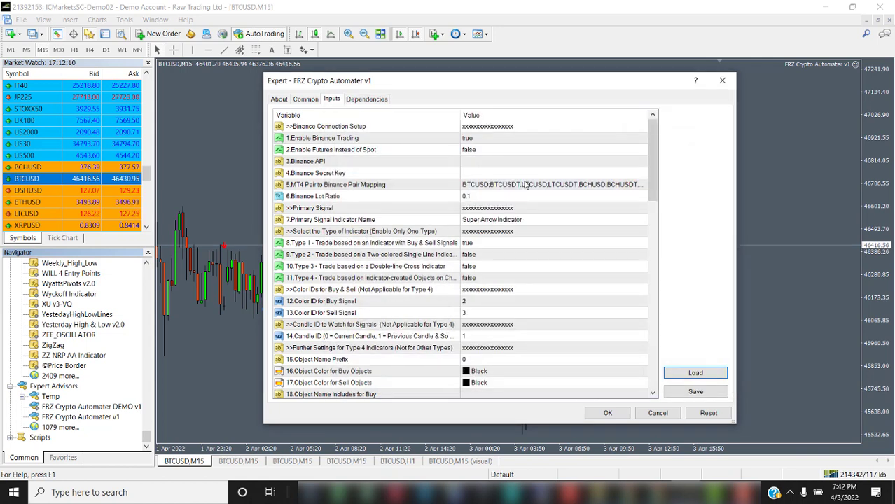
# Step: Paste the Binance API key and secret key into the EA inputs and apply them
pyautogui.doubleClick(496, 162)
pyautogui.hotkey('ctrl', 'v')
pyautogui.click(494, 180)
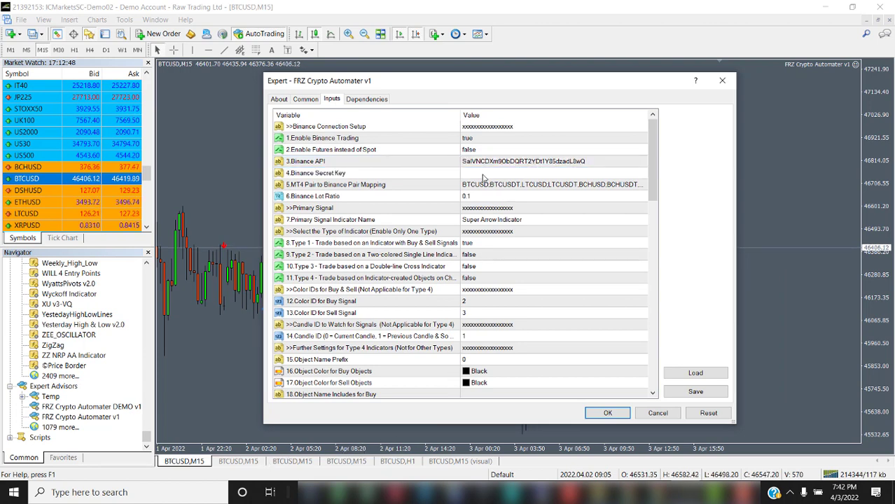
pyautogui.doubleClick(490, 174)
pyautogui.hotkey('ctrl', 'v')
pyautogui.click(557, 186)
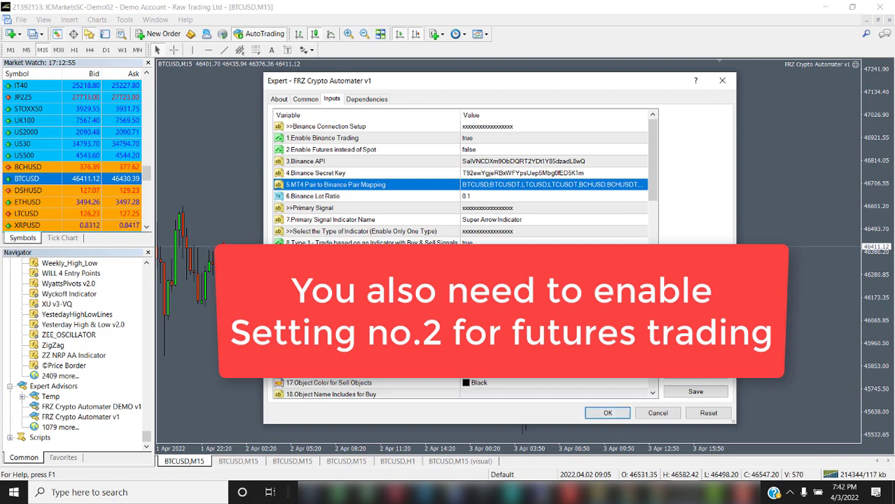
pyautogui.scroll(-1, 463, 182)
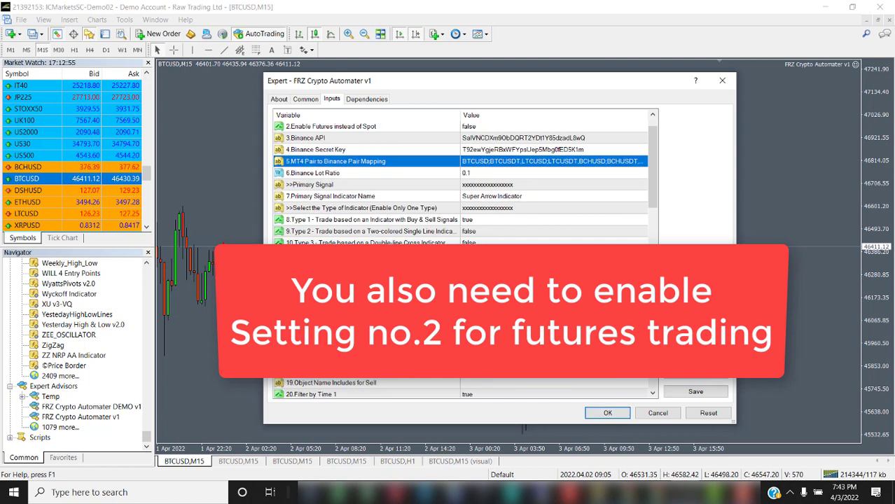
pyautogui.click(608, 413)
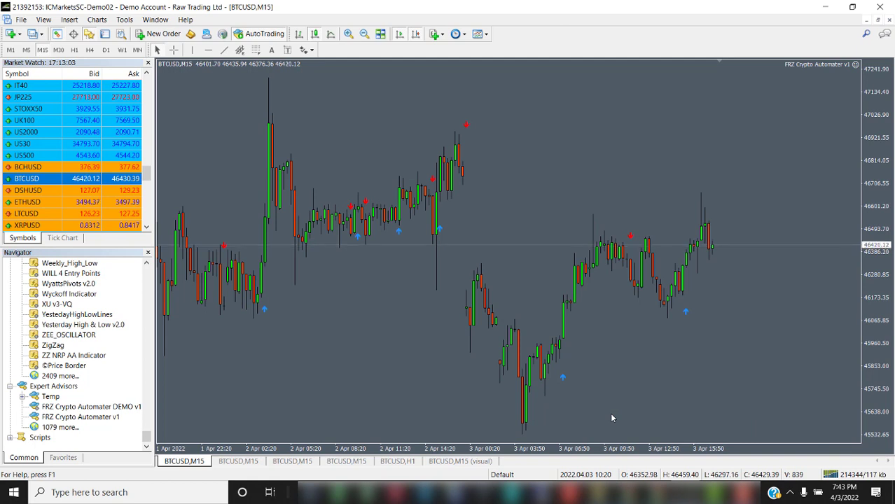
# Step: Bring up the Binance Futures BTCUSDT perpetual page and zoom its chart out to show more price history
pyautogui.click(627, 493)
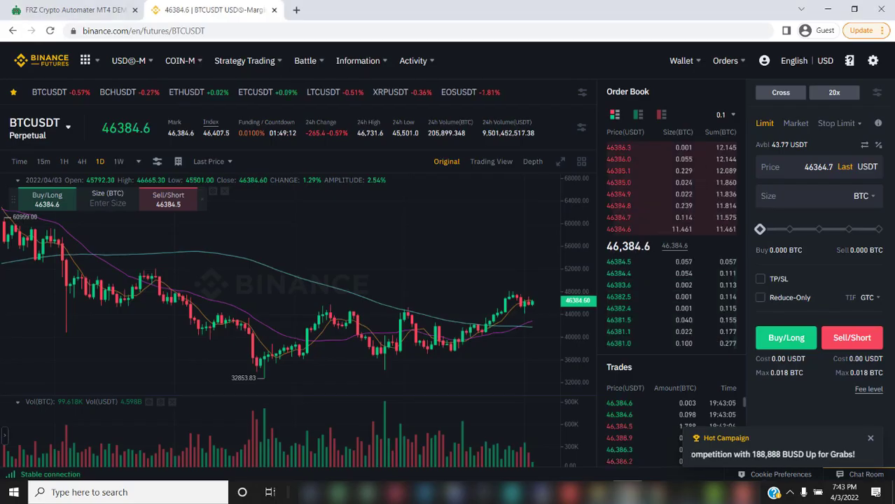
pyautogui.scroll(-5, 399, 294)
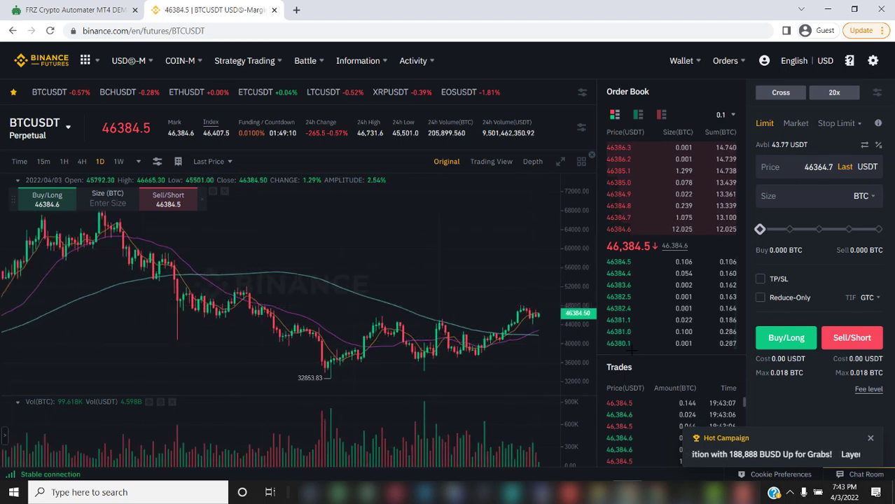
pyautogui.scroll(-3, 482, 382)
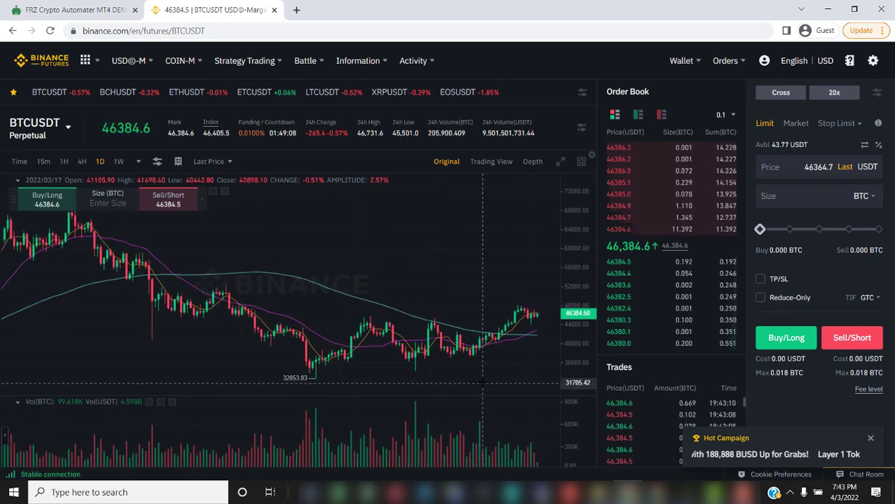